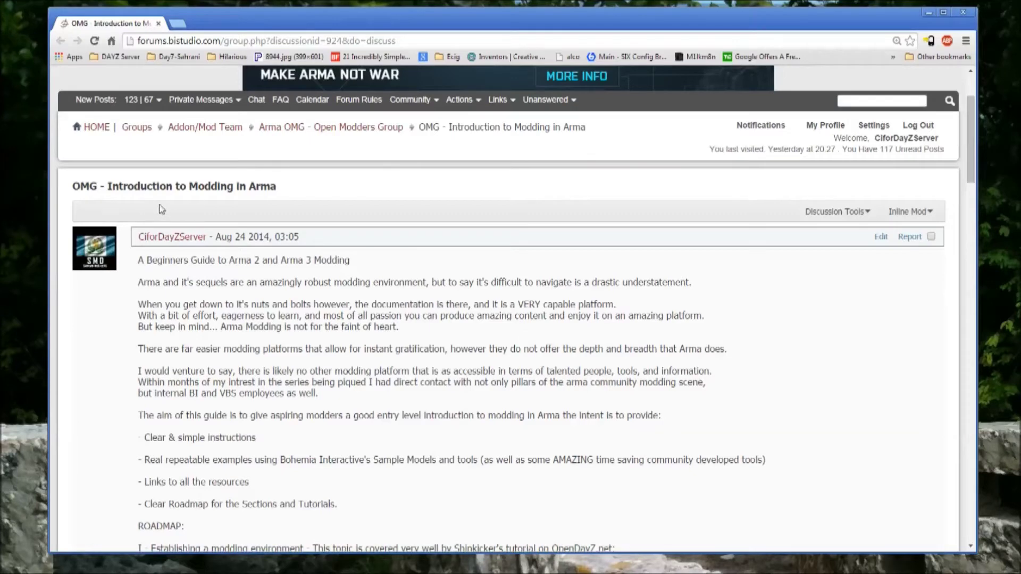
# Read through the OMG modding guide on the forum, from its aim sentence down toward the BI Tools download link
pyautogui.scroll(-3, 213, 241)
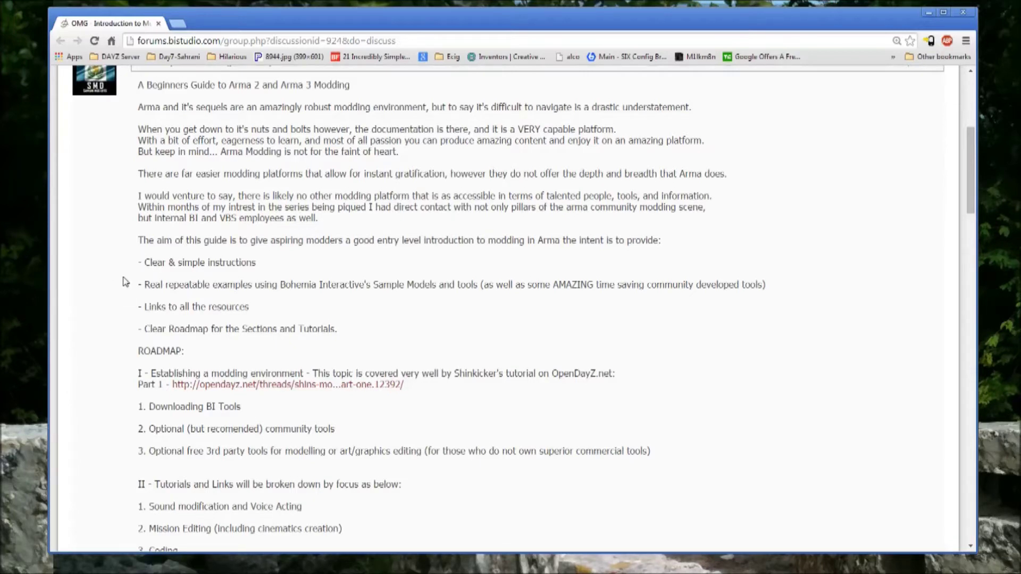
pyautogui.scroll(-2, 135, 264)
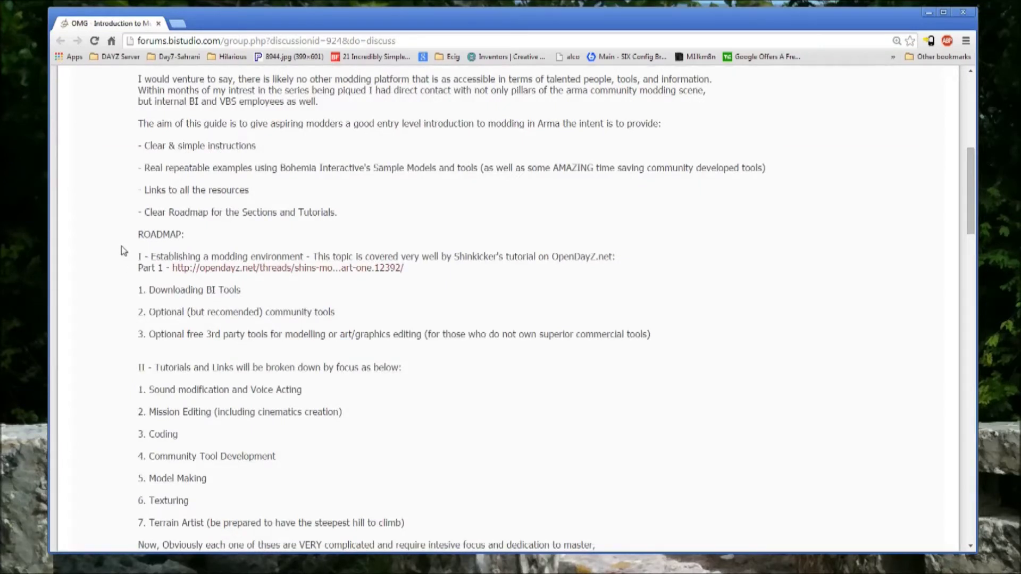
pyautogui.scroll(2, 123, 250)
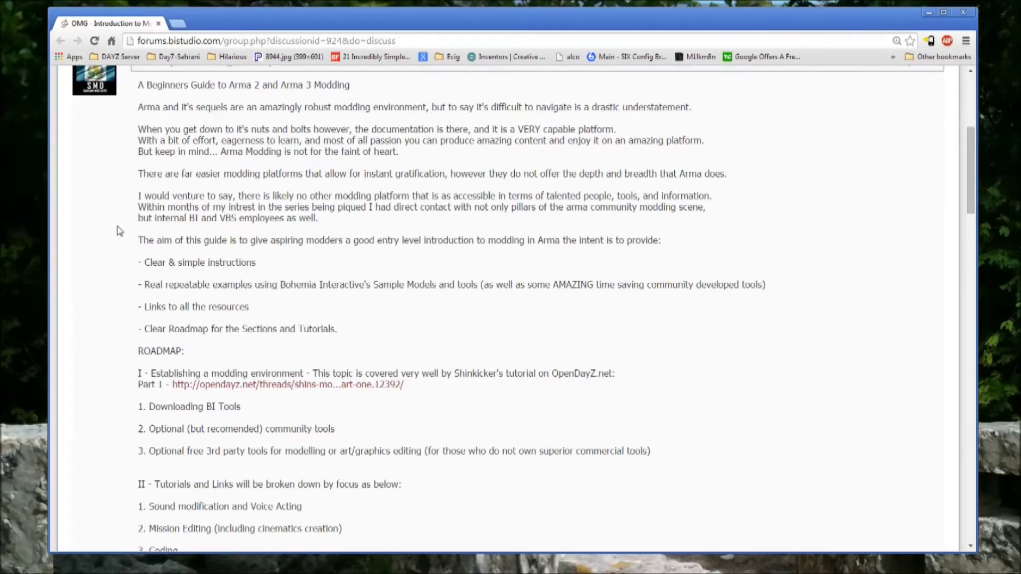
pyautogui.scroll(1, 118, 234)
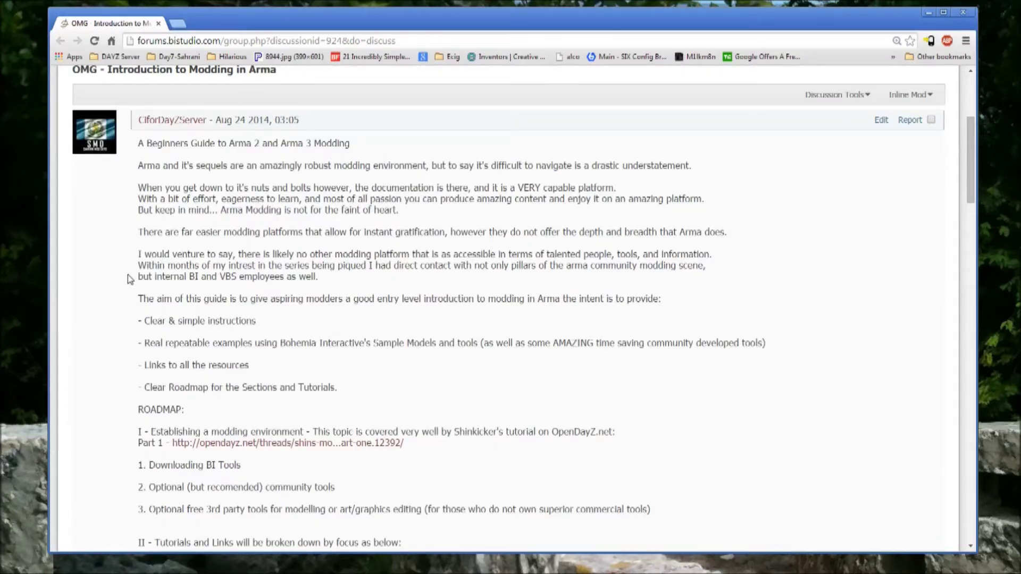
pyautogui.scroll(-1, 128, 277)
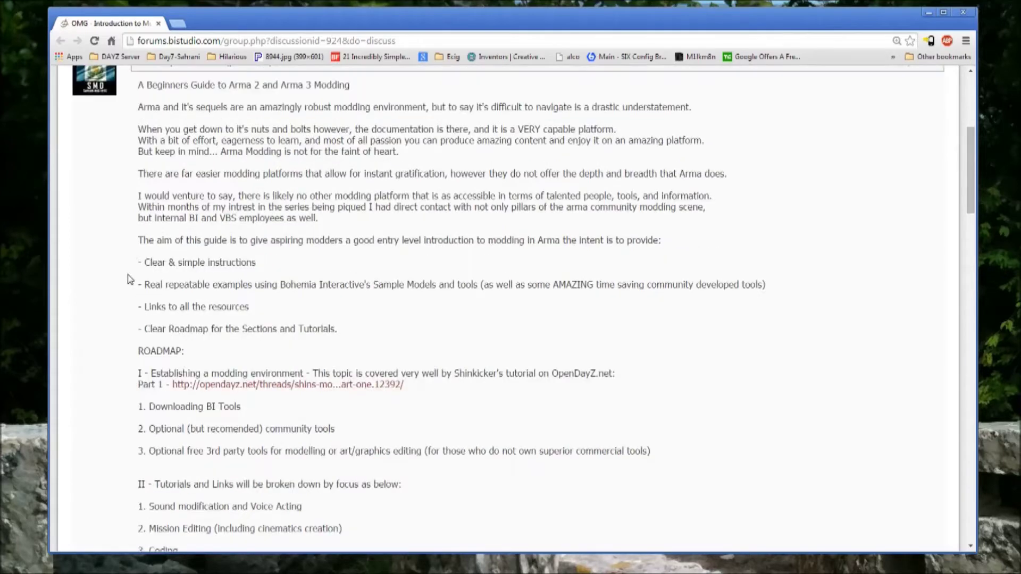
pyautogui.moveTo(136, 241); pyautogui.dragTo(142, 243)
pyautogui.click(142, 243)
pyautogui.scroll(-1, 134, 281)
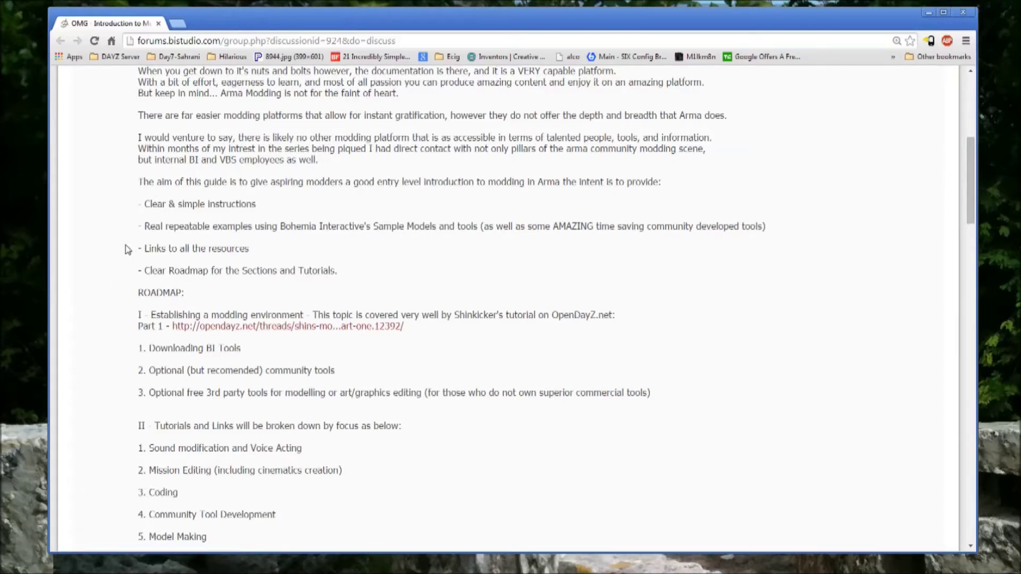
pyautogui.scroll(-1, 128, 249)
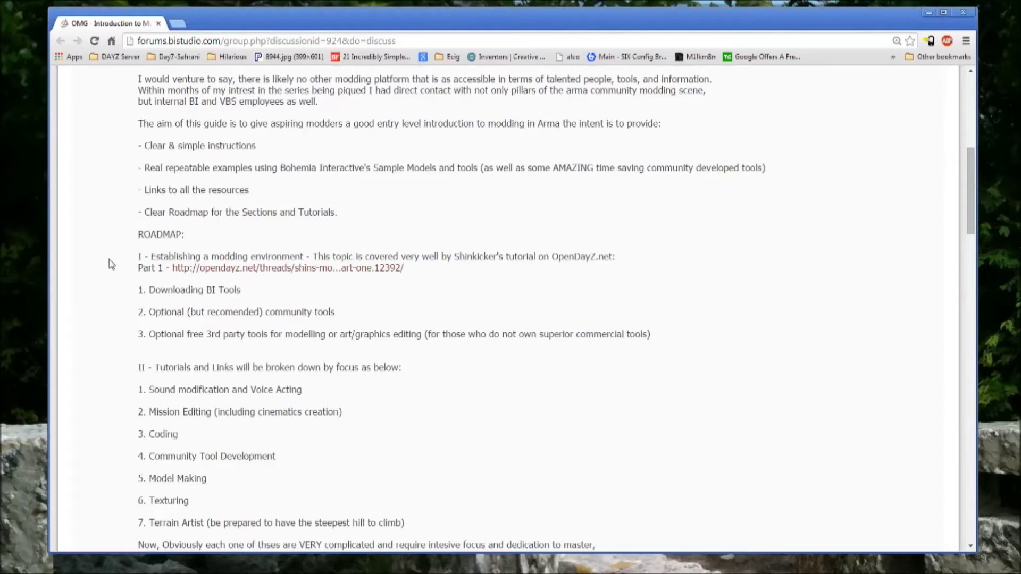
pyautogui.scroll(-1, 111, 264)
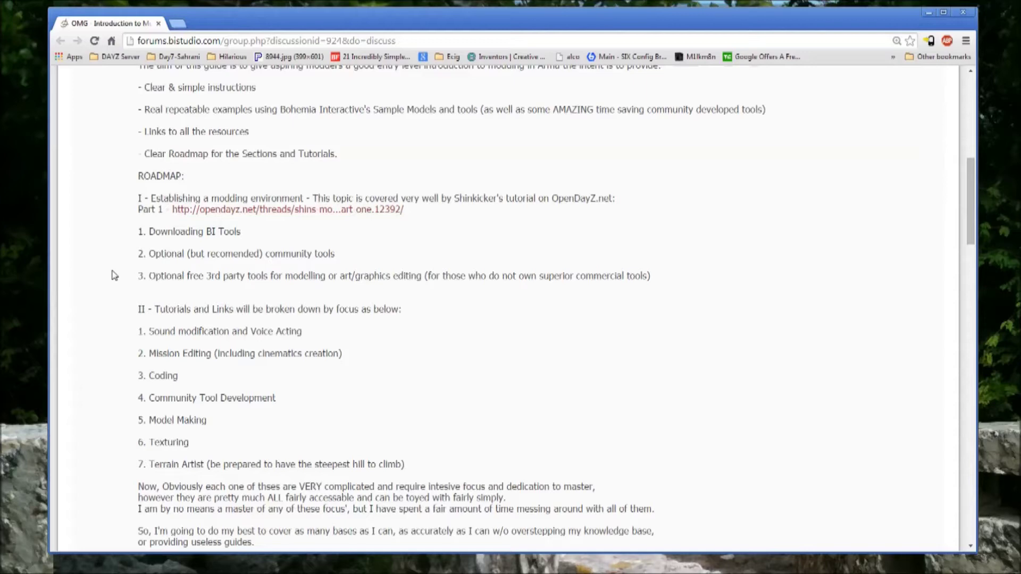
pyautogui.scroll(-1, 113, 275)
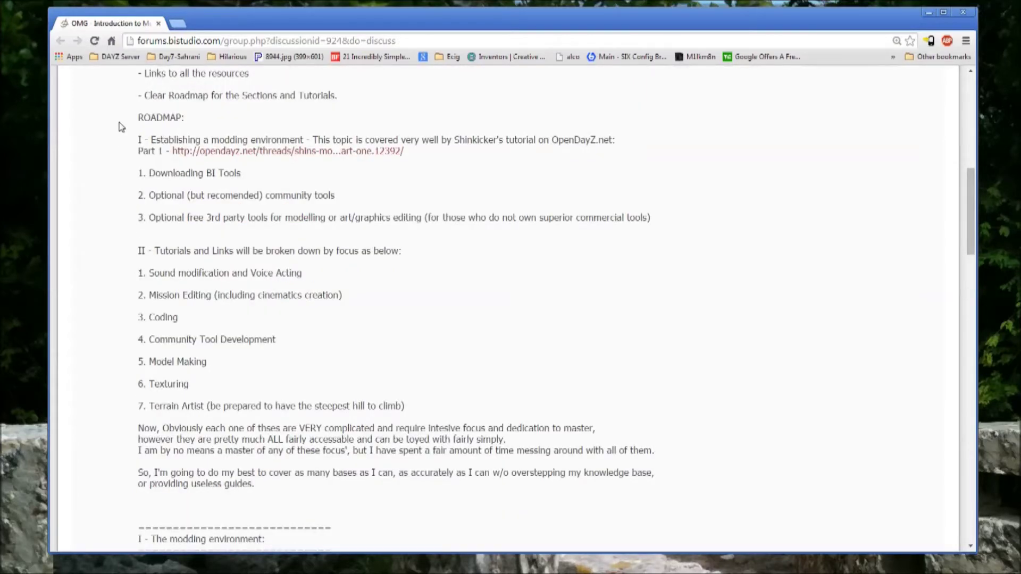
pyautogui.scroll(4, 121, 170)
pyautogui.scroll(1, 120, 181)
pyautogui.scroll(-5, 111, 191)
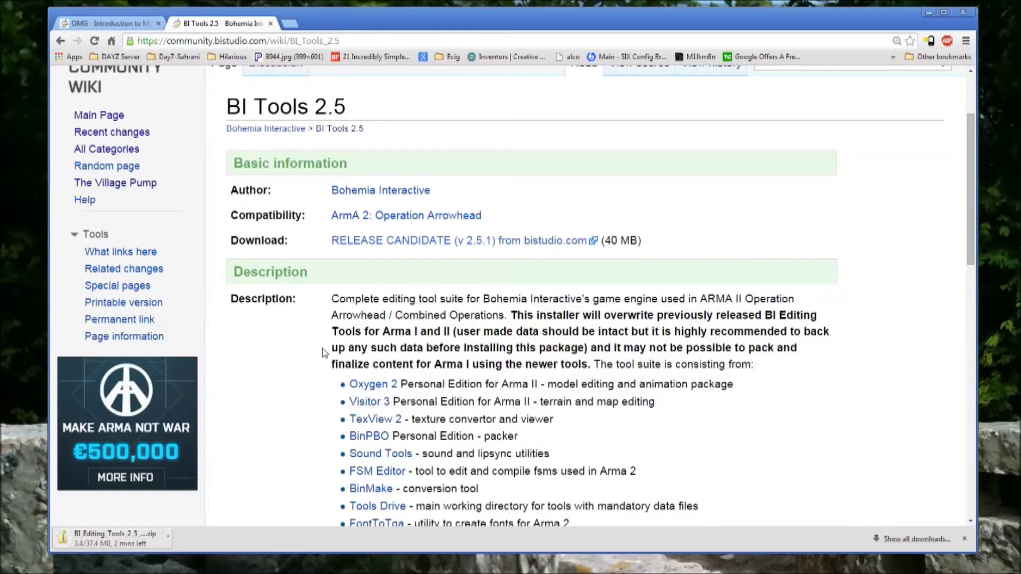
# Review the BI Tools 2.5 tool list, including the BinPBO, BinMake and Tools Drive descriptions
pyautogui.scroll(-2, 327, 340)
pyautogui.scroll(-1, 314, 274)
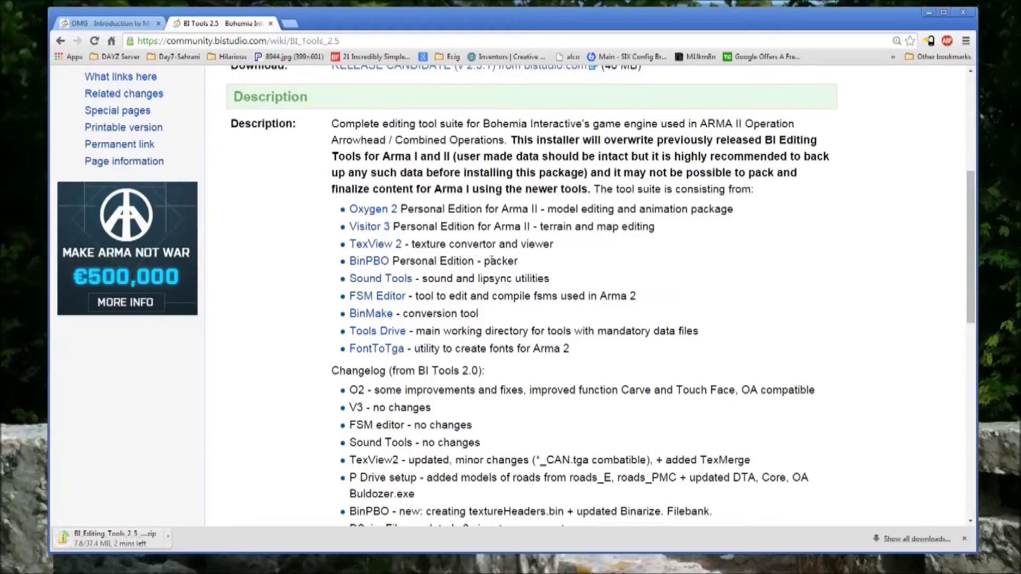
pyautogui.moveTo(525, 263); pyautogui.dragTo(391, 265)
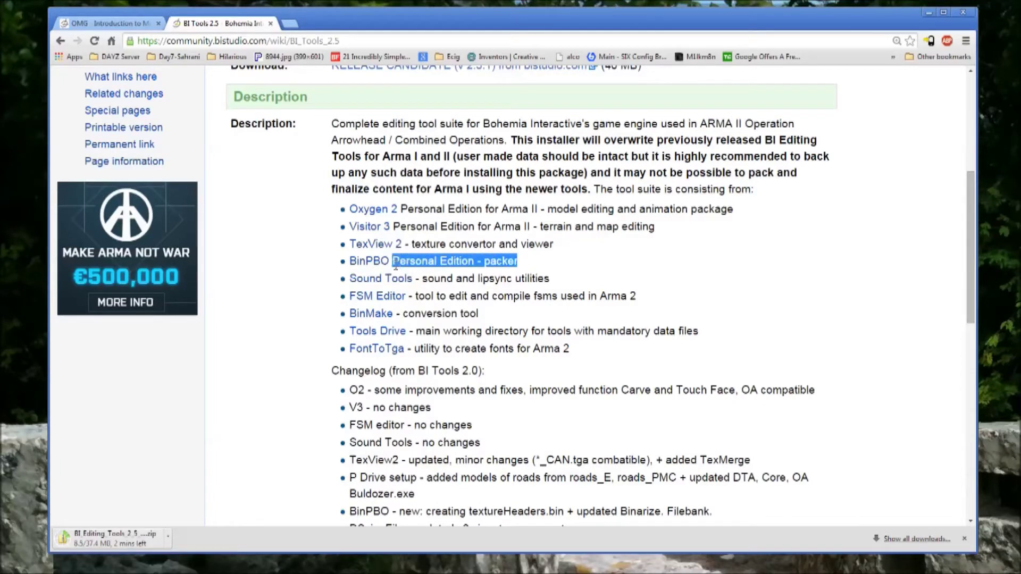
pyautogui.click(469, 283)
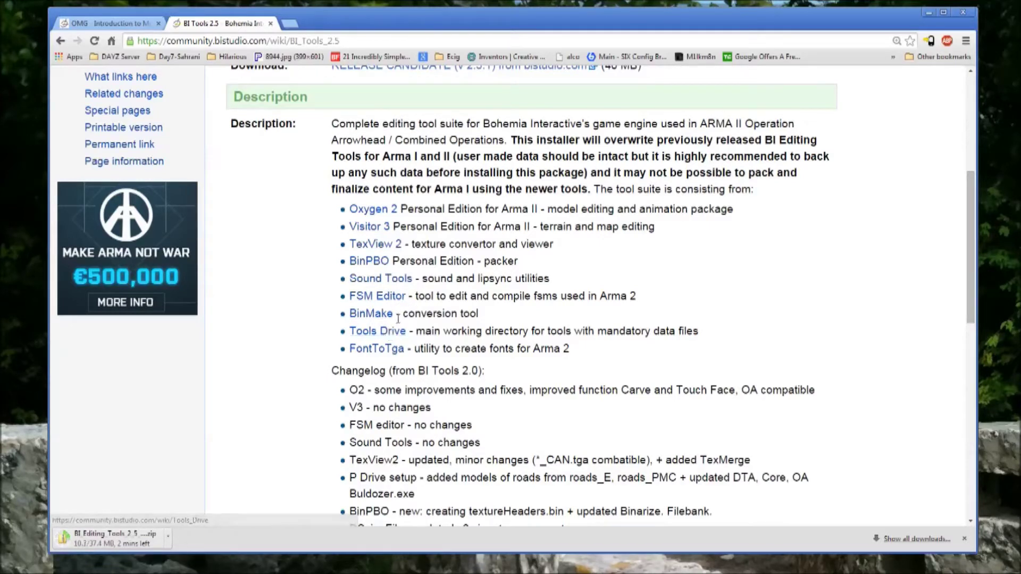
pyautogui.moveTo(401, 315); pyautogui.dragTo(460, 314)
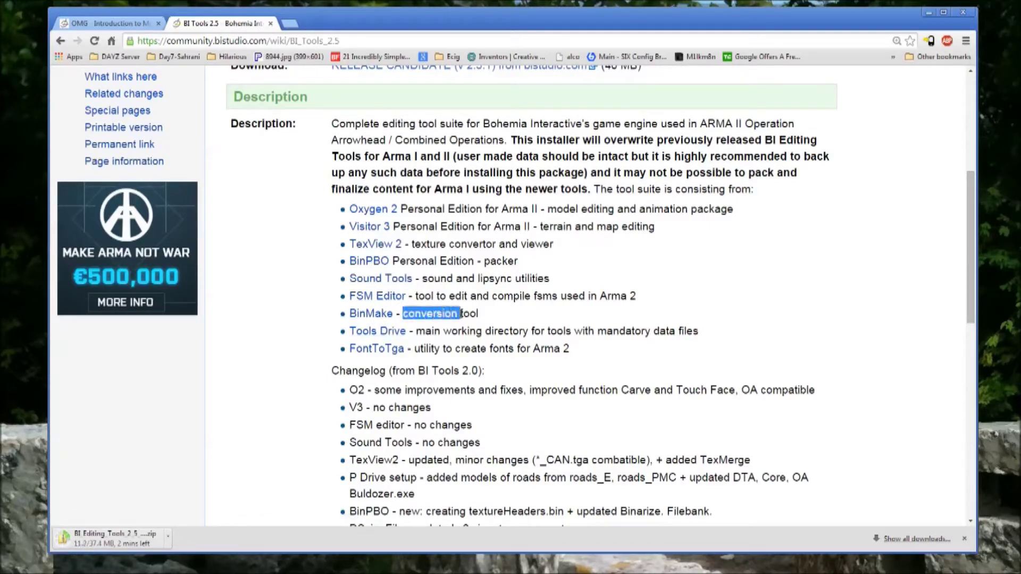
pyautogui.click(450, 325)
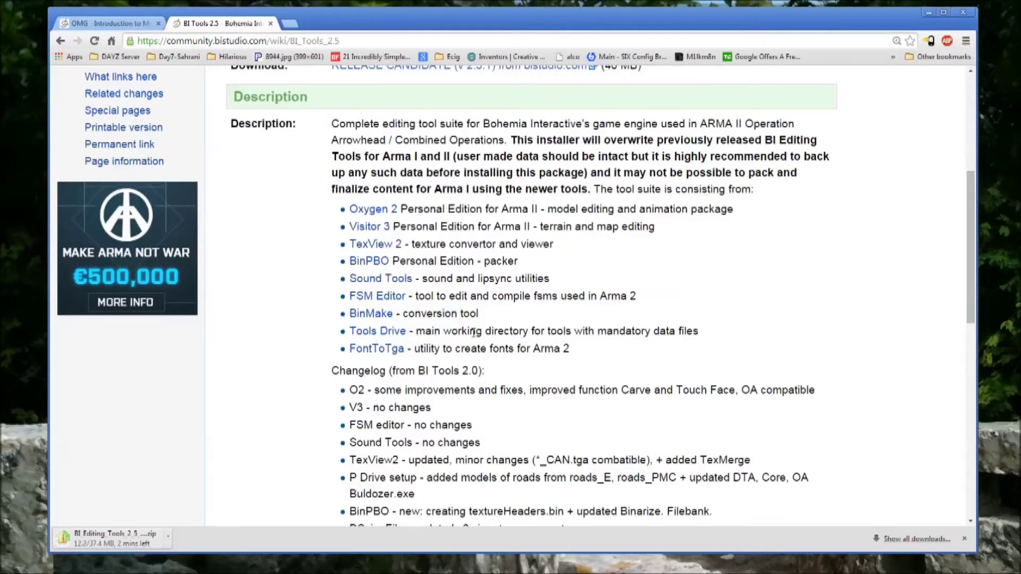
pyautogui.scroll(2, 474, 332)
pyautogui.scroll(-2, 474, 335)
pyautogui.moveTo(424, 331); pyautogui.dragTo(485, 331)
pyautogui.click(523, 330)
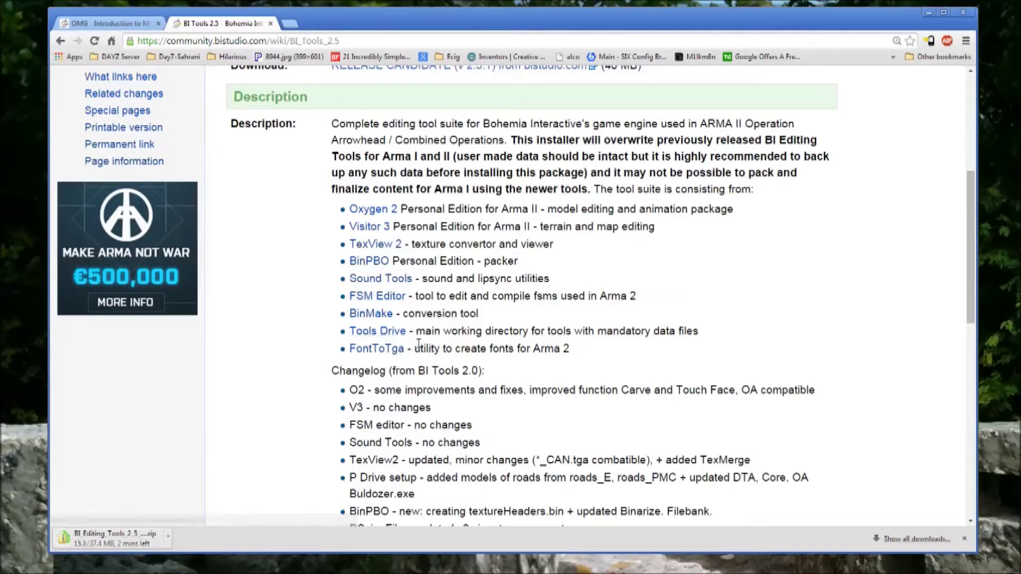
pyautogui.scroll(-3, 457, 346)
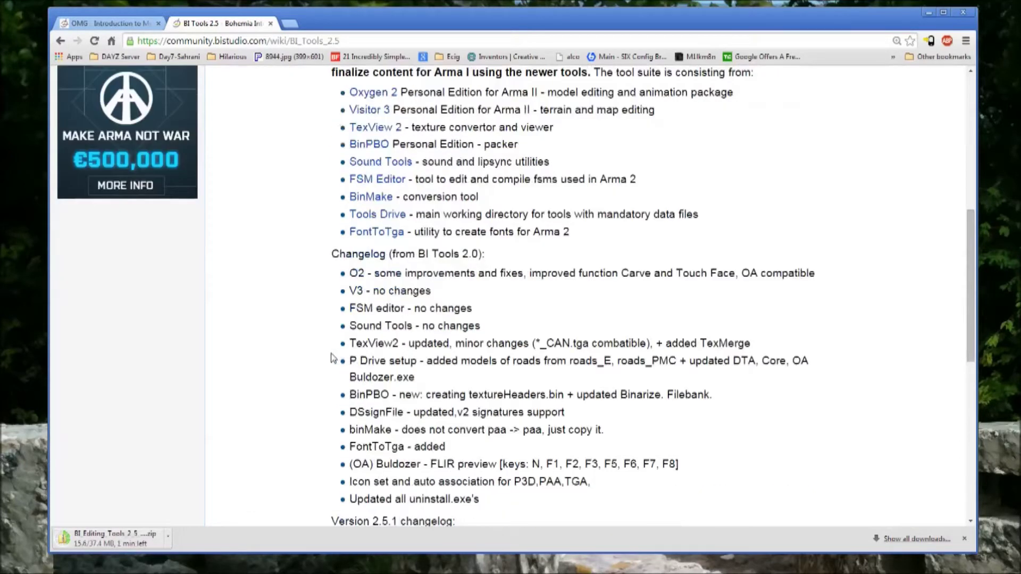
pyautogui.scroll(4, 330, 360)
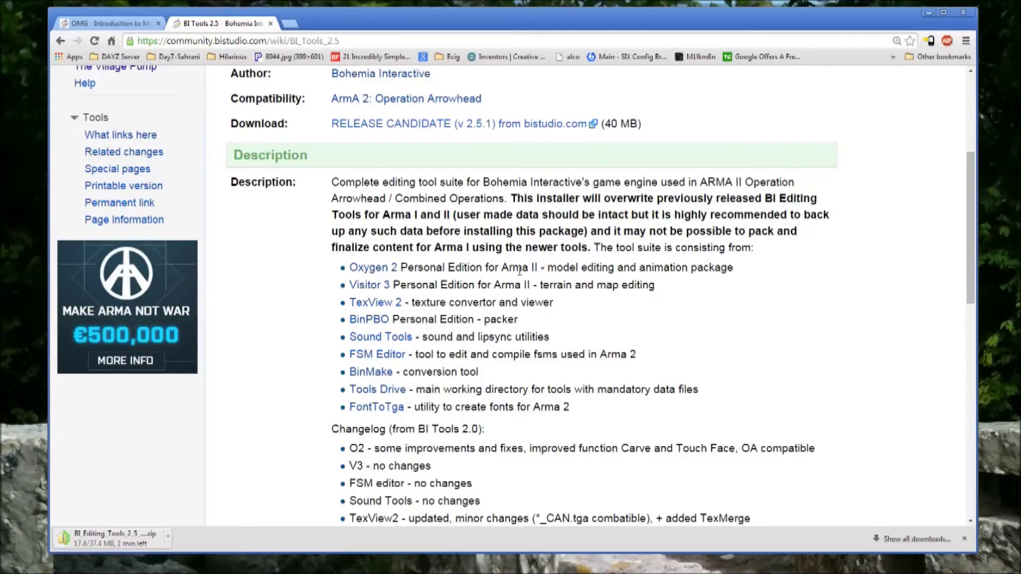
# Cancel the BI Editing Tools 2.5 download and return to the OMG Introduction tab
pyautogui.click(168, 536)
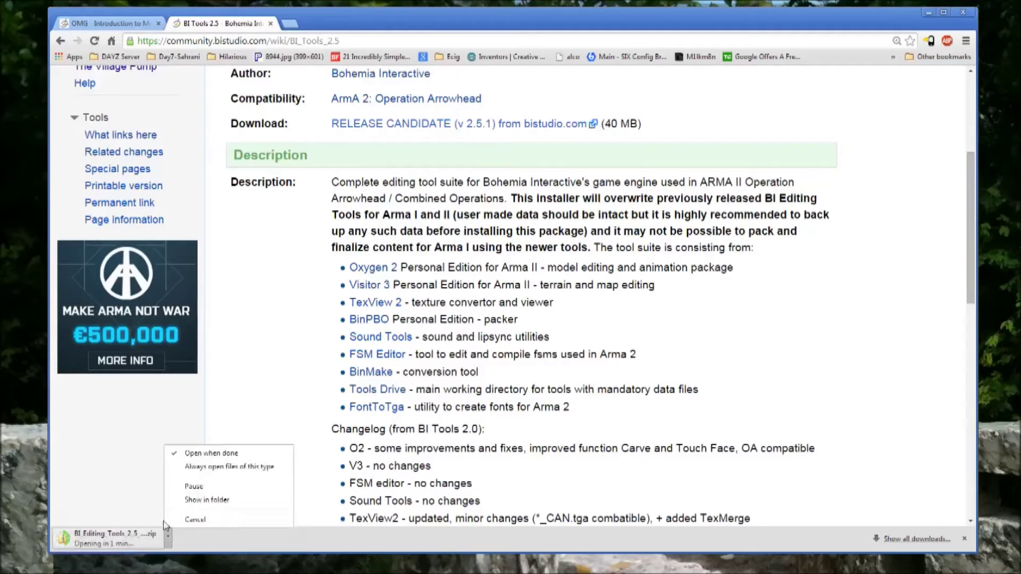
pyautogui.click(183, 516)
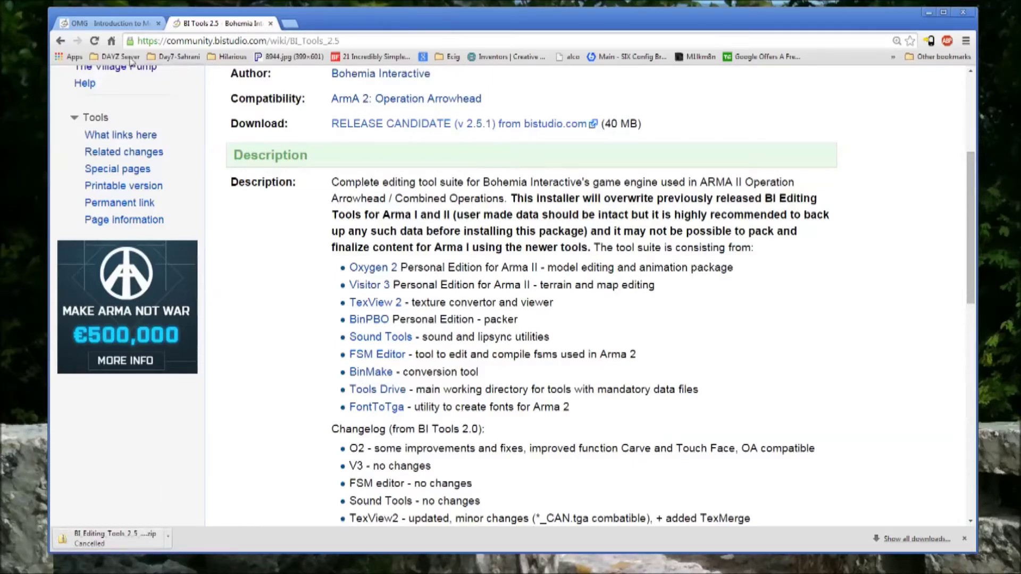
pyautogui.click(122, 24)
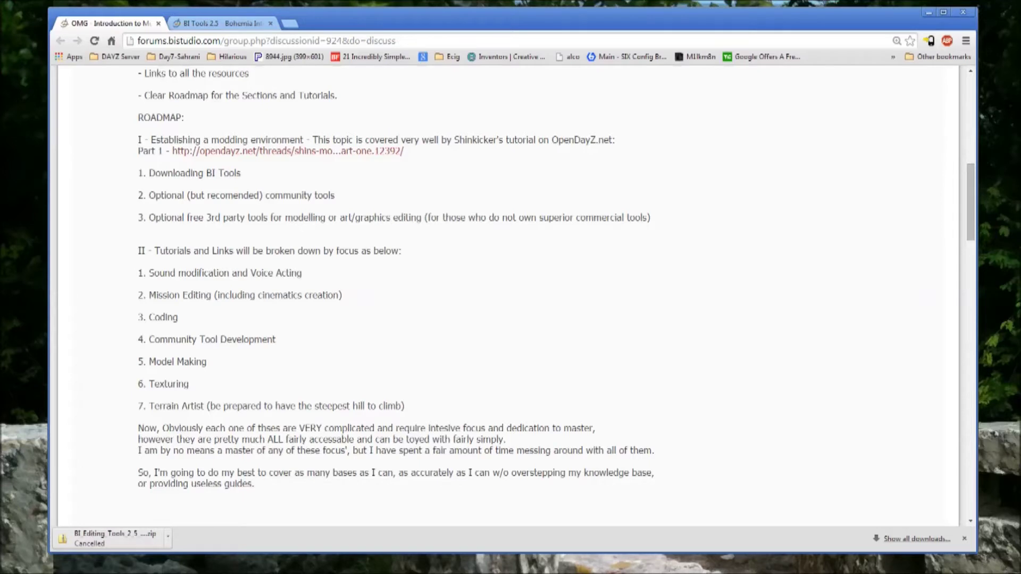
# Open Toshiba Array (P:) in Explorer, peek into ca, and place the window on the right
pyautogui.press('super+e')
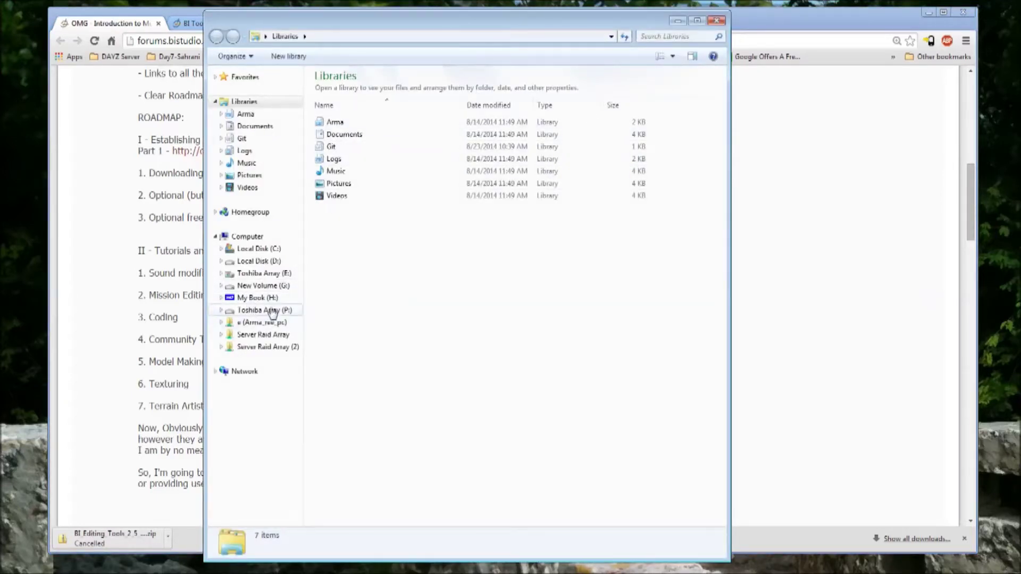
pyautogui.click(244, 237)
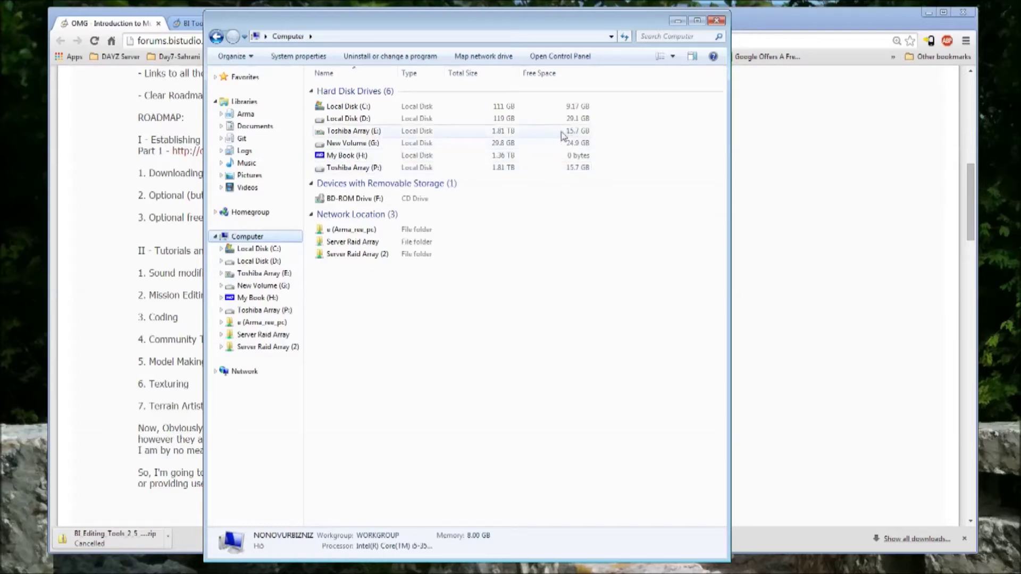
pyautogui.doubleClick(485, 169)
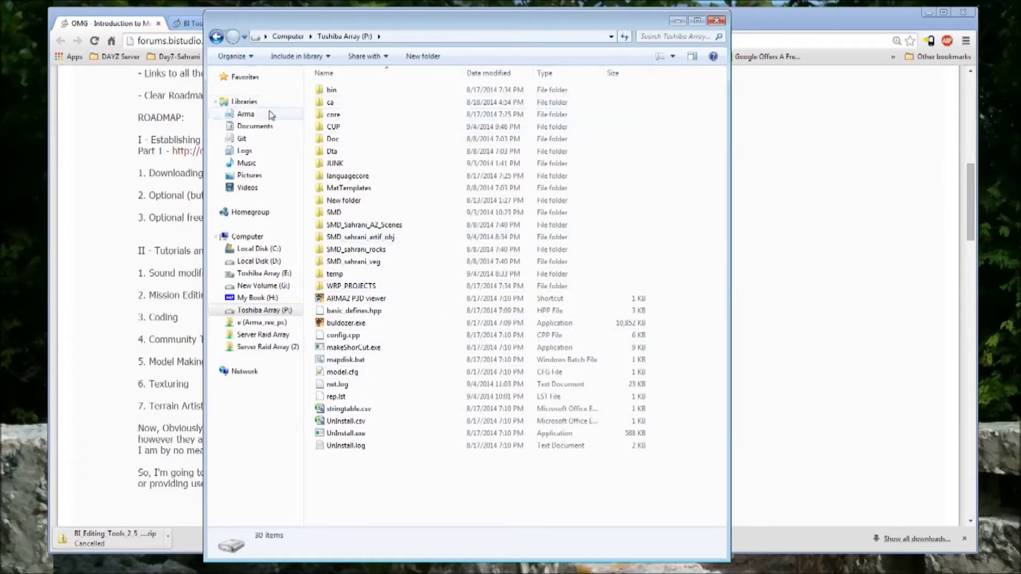
pyautogui.click(322, 110)
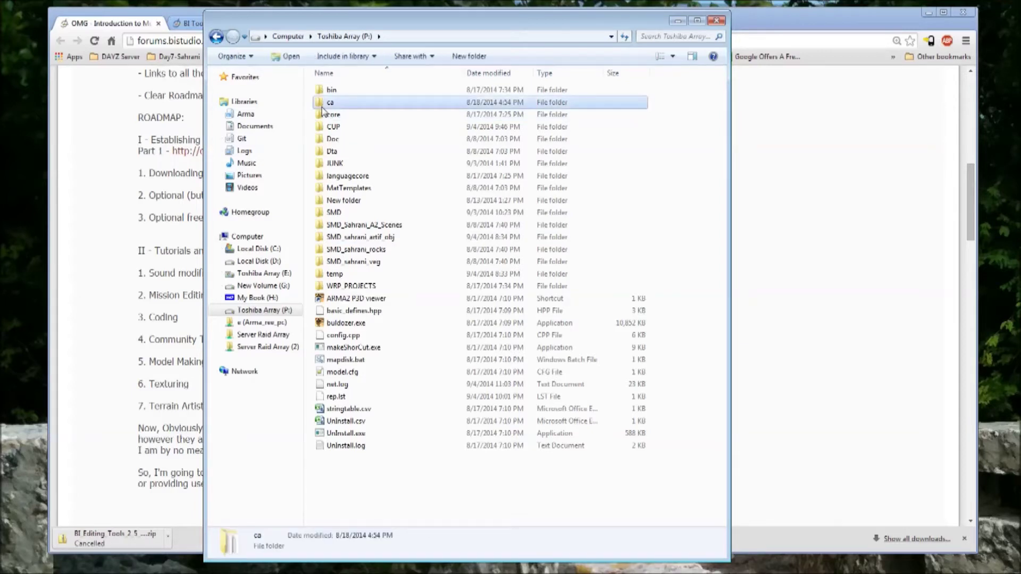
pyautogui.doubleClick(319, 103)
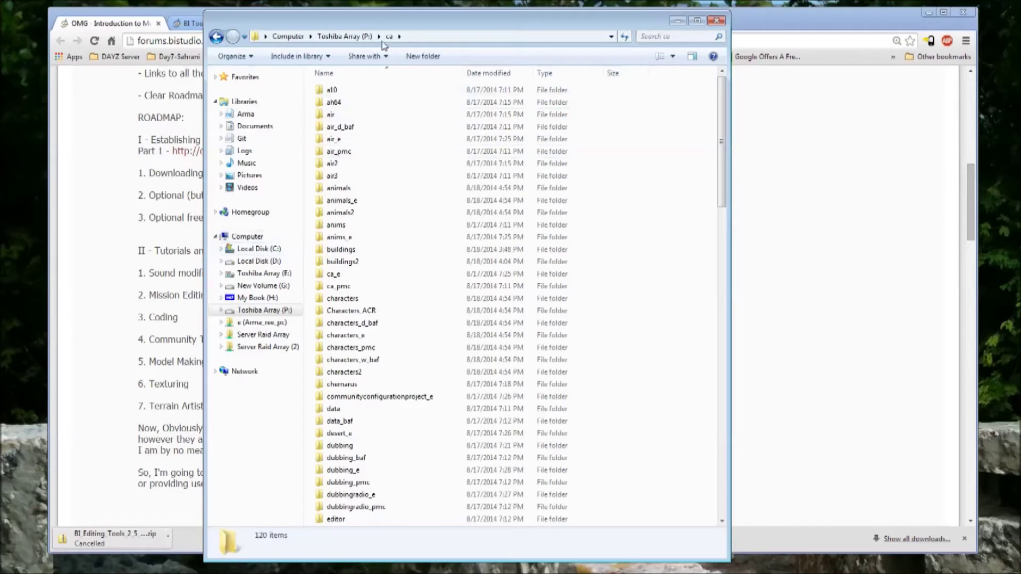
pyautogui.press('BackSpace')
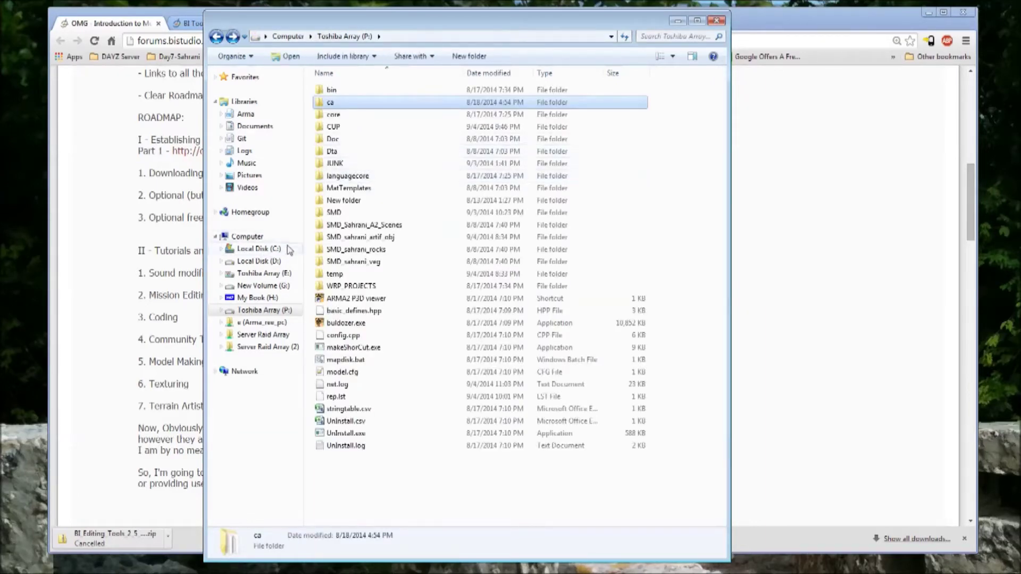
pyautogui.moveTo(379, 26); pyautogui.dragTo(422, 13)
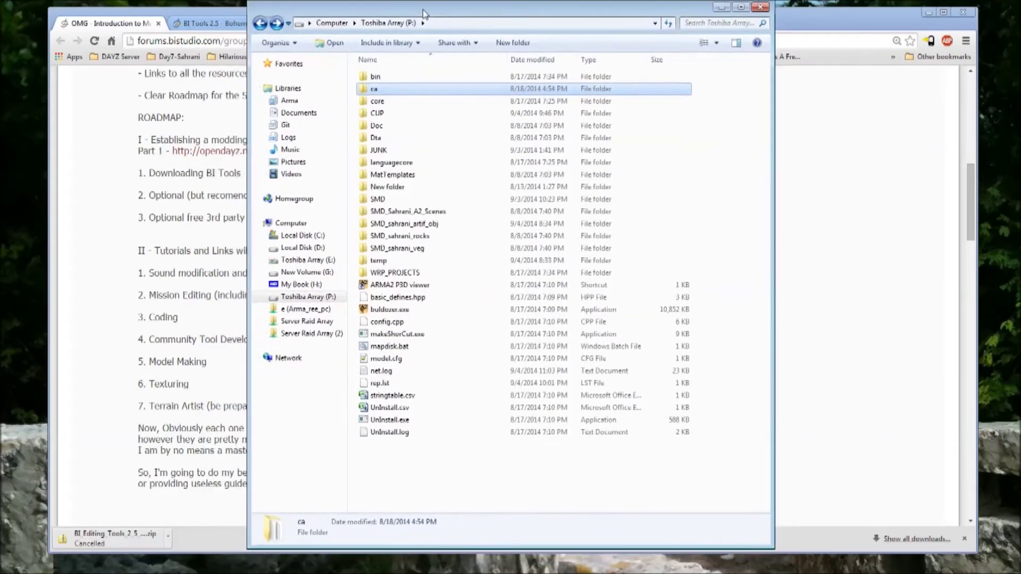
pyautogui.moveTo(320, 12); pyautogui.dragTo(550, 11)
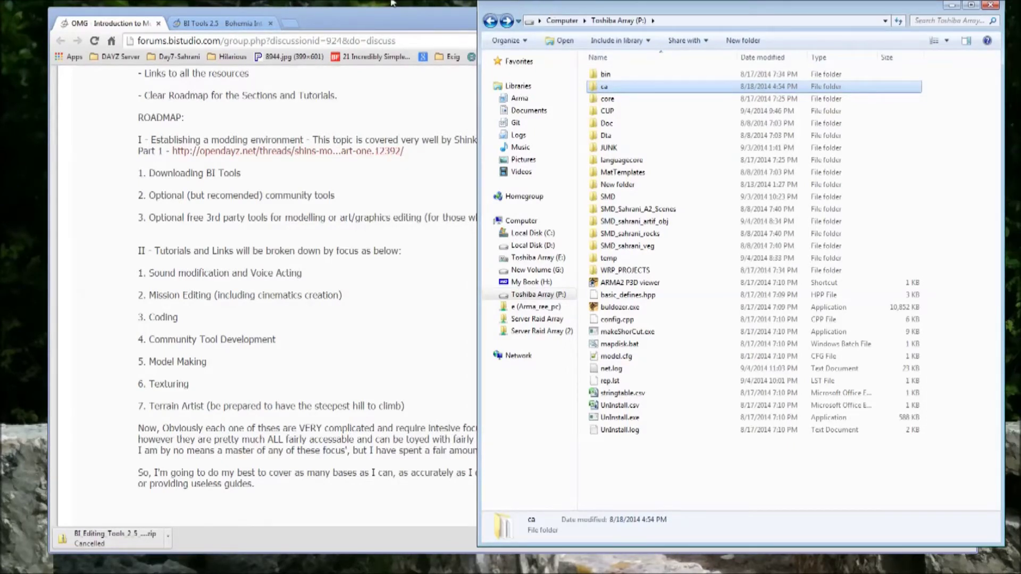
# Search Google for 'bohemia public data release' in a new Chrome tab
pyautogui.click(331, 17)
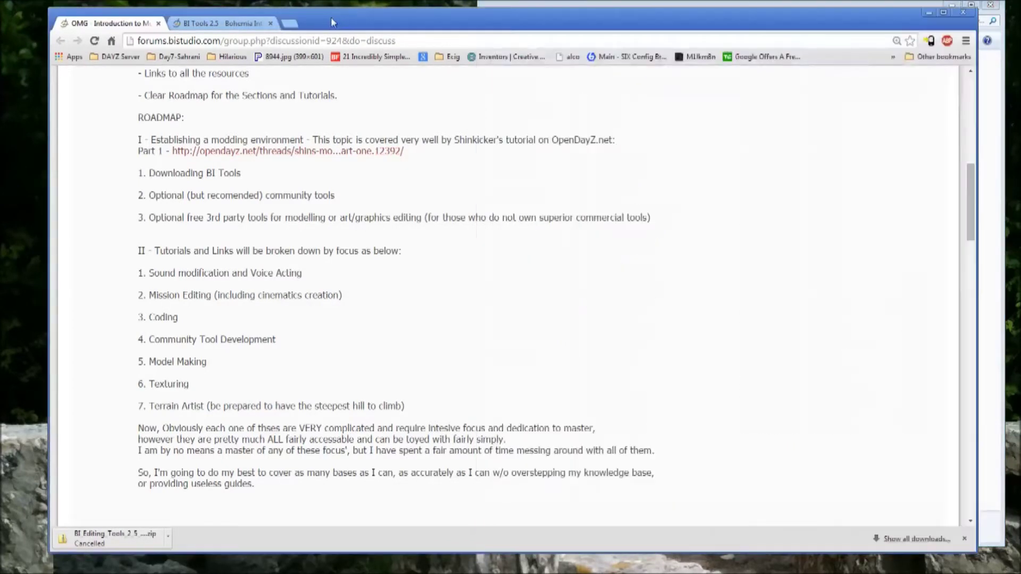
pyautogui.click(291, 24)
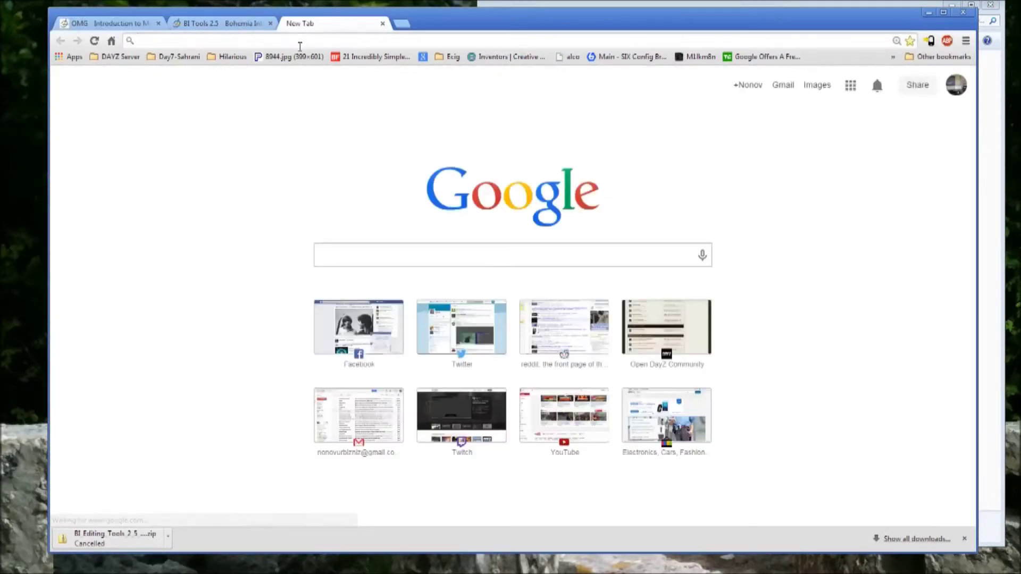
pyautogui.write('bohemia bp')
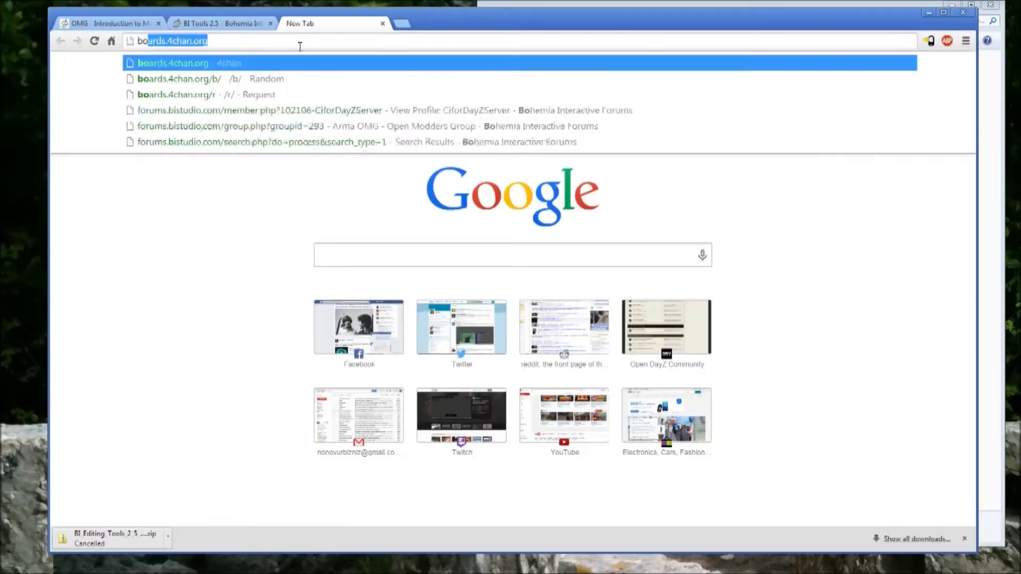
pyautogui.press('BackSpace')
pyautogui.press('BackSpace')
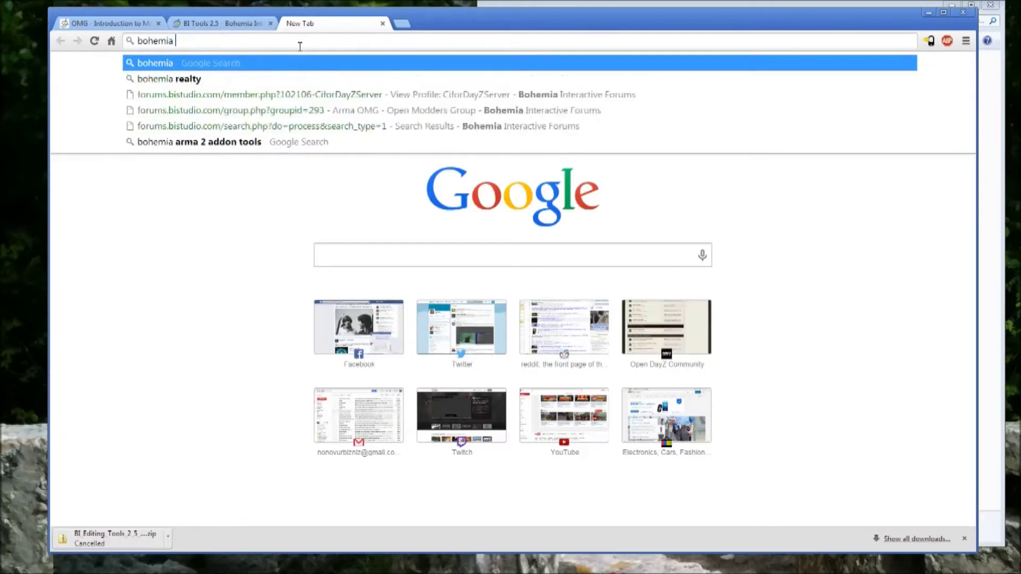
pyautogui.write('public data ')
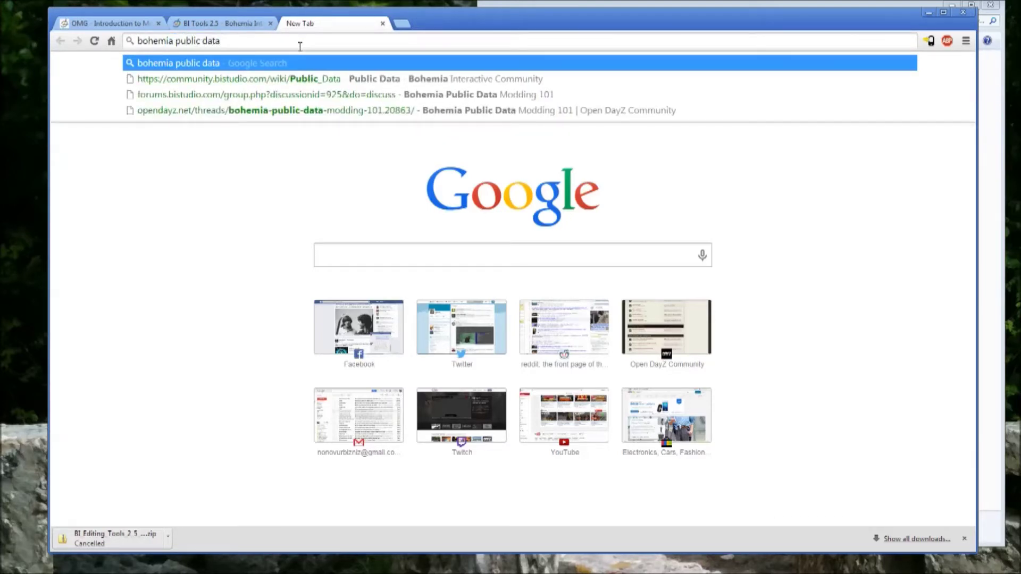
pyautogui.write('release')
pyautogui.press('Return')
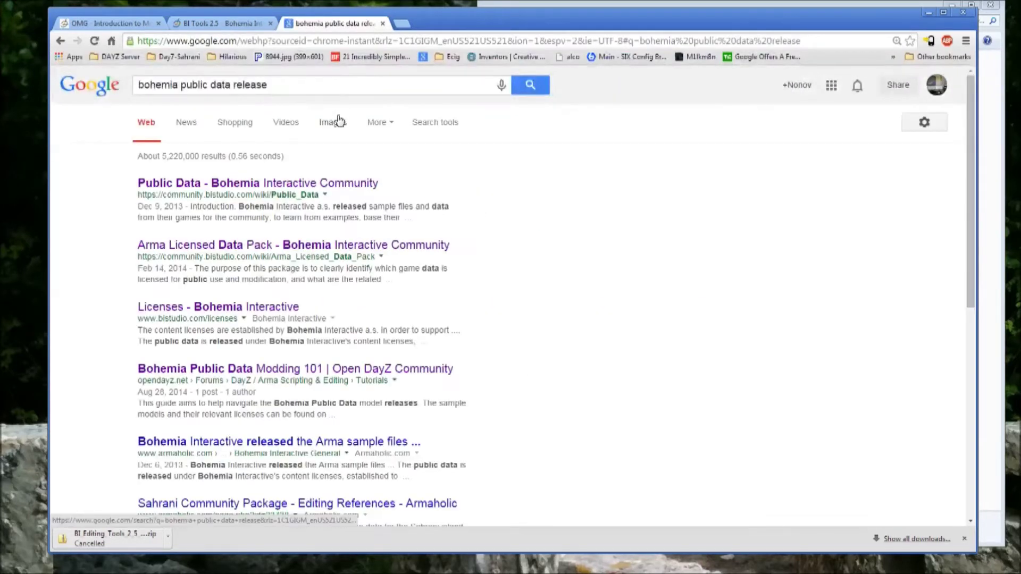
# Open the Bohemia Public Data wiki result and scroll through its contents
pyautogui.click(302, 187)
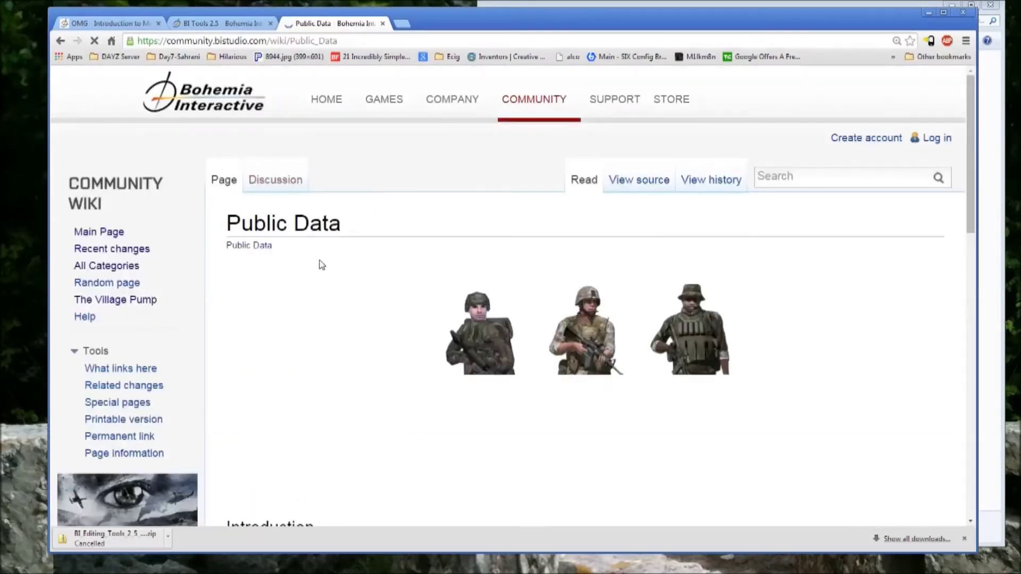
pyautogui.scroll(-6, 322, 264)
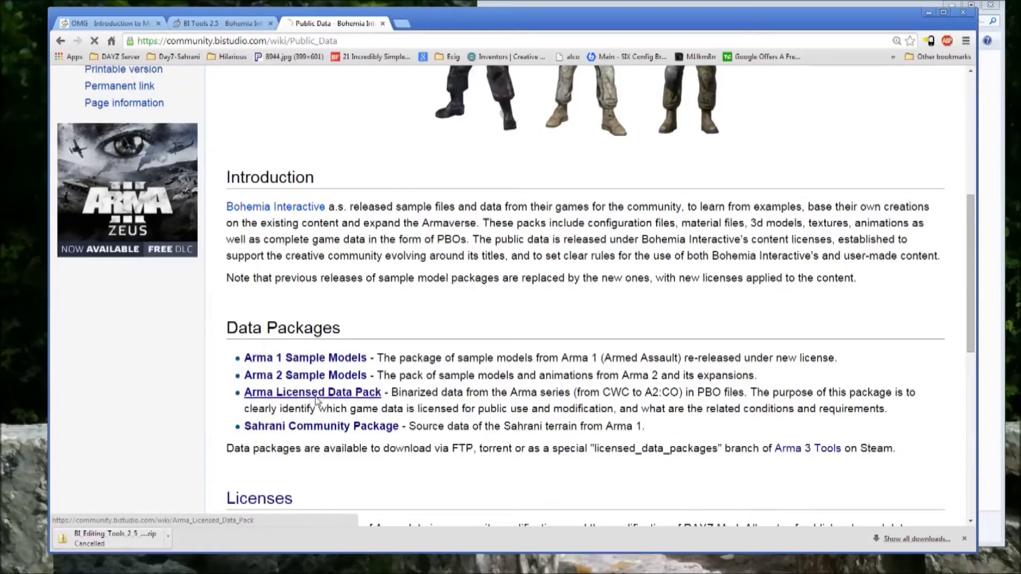
pyautogui.scroll(-6, 441, 329)
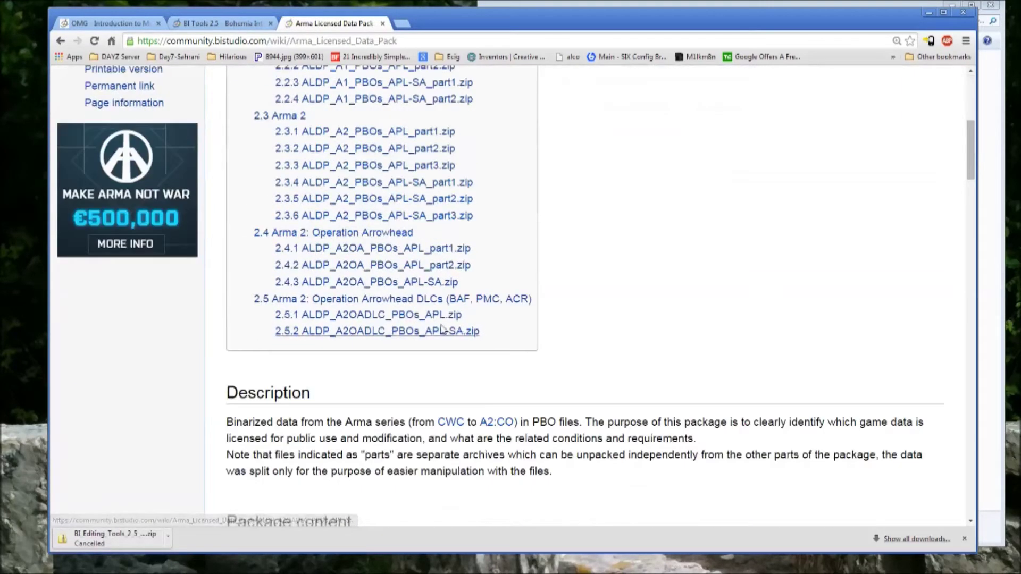
pyautogui.scroll(3, 441, 330)
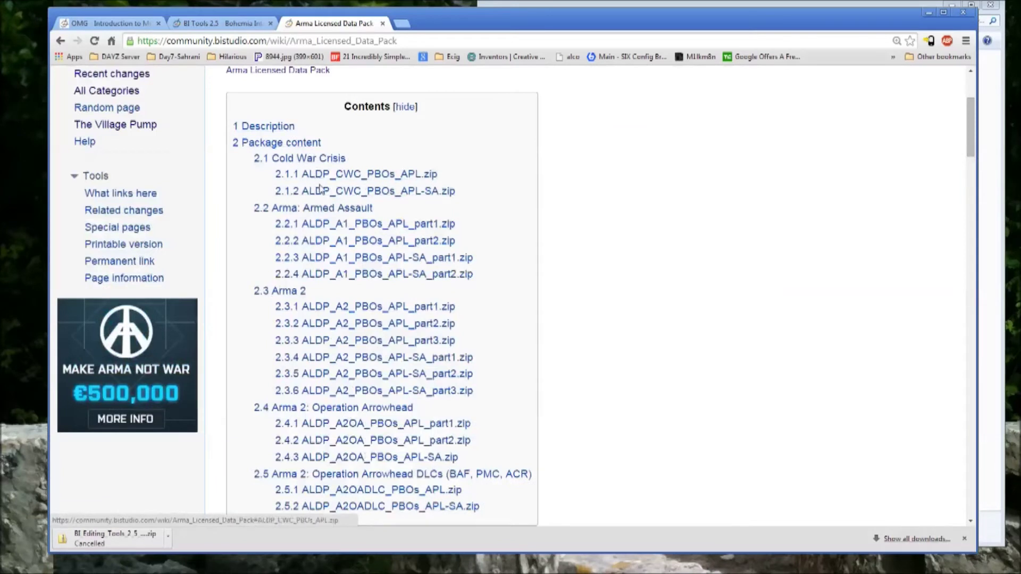
pyautogui.scroll(-1, 367, 255)
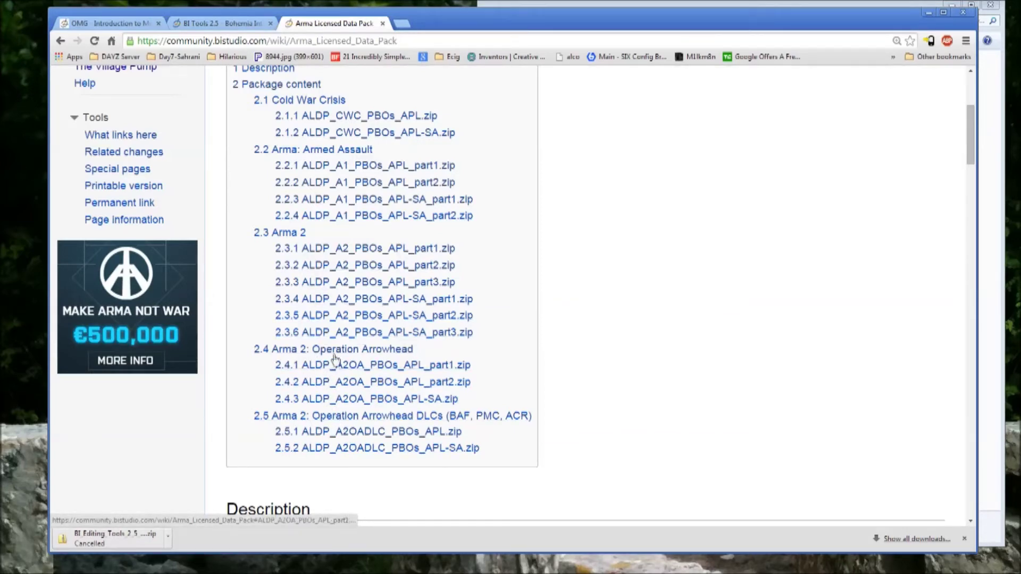
pyautogui.scroll(2, 292, 290)
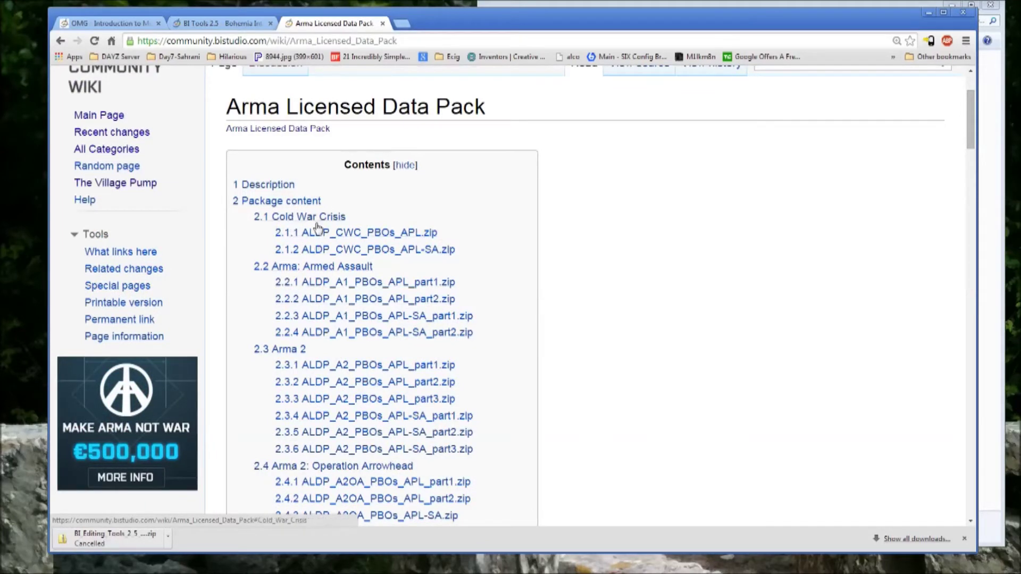
# Check the BI Tools 2.5 and Arma Licensed Data Pack tabs, then return to the forum thread
pyautogui.moveTo(472, 16); pyautogui.dragTo(476, 20)
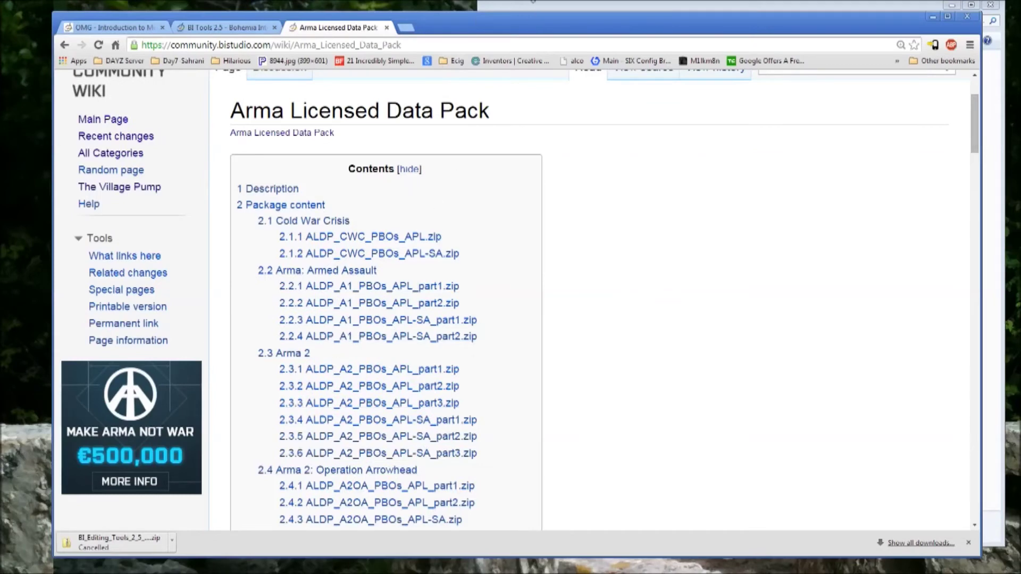
pyautogui.click(539, 5)
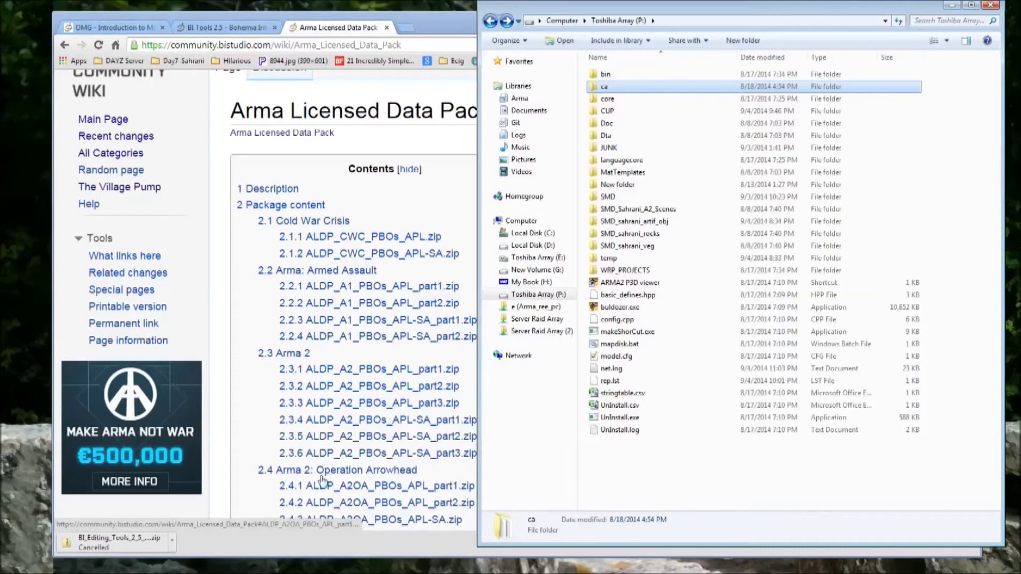
pyautogui.click(245, 437)
pyautogui.scroll(-3, 245, 437)
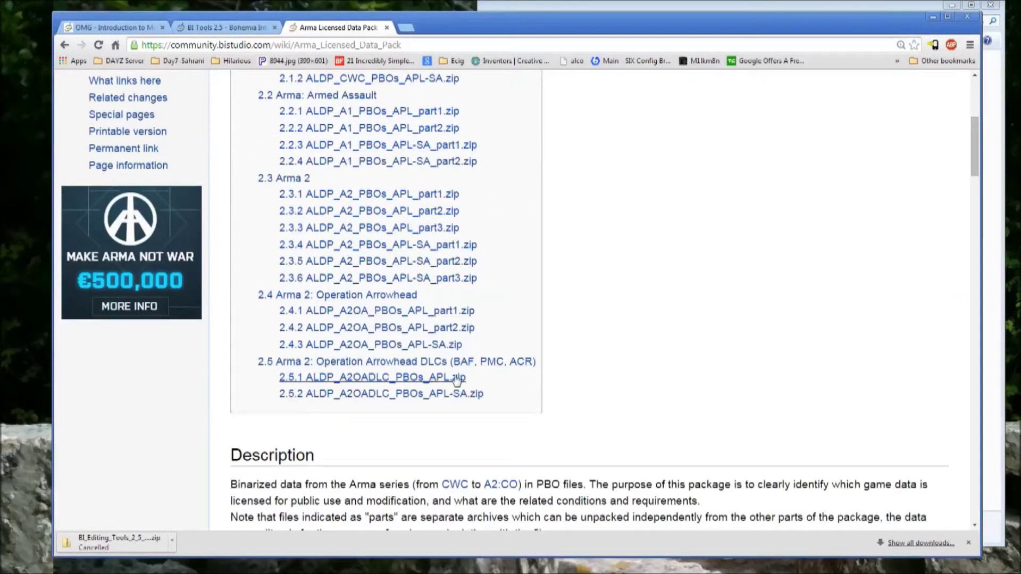
pyautogui.hotkey('ctrl', 'shift', 'Tab')
pyautogui.scroll(-4, 408, 231)
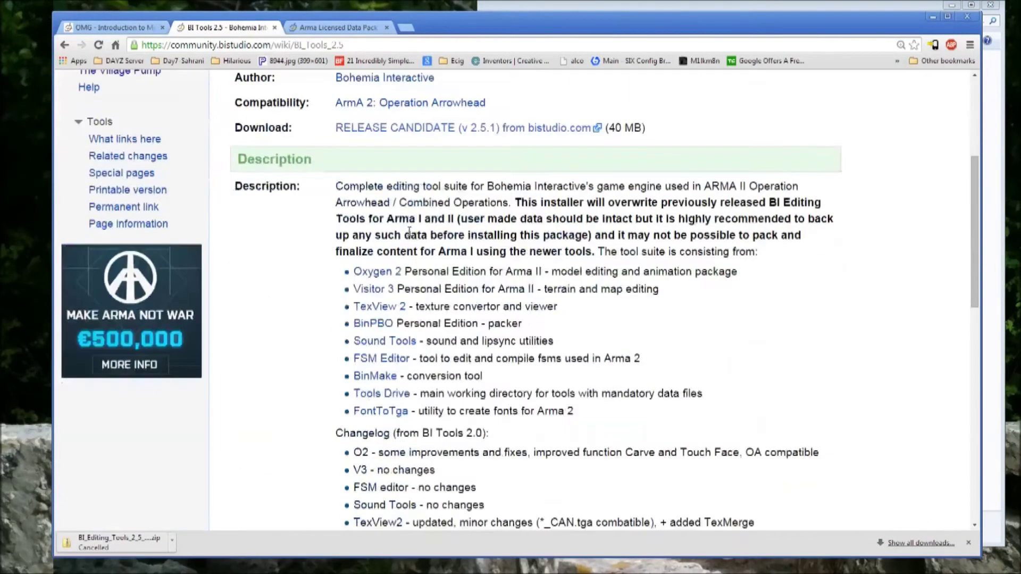
pyautogui.click(332, 27)
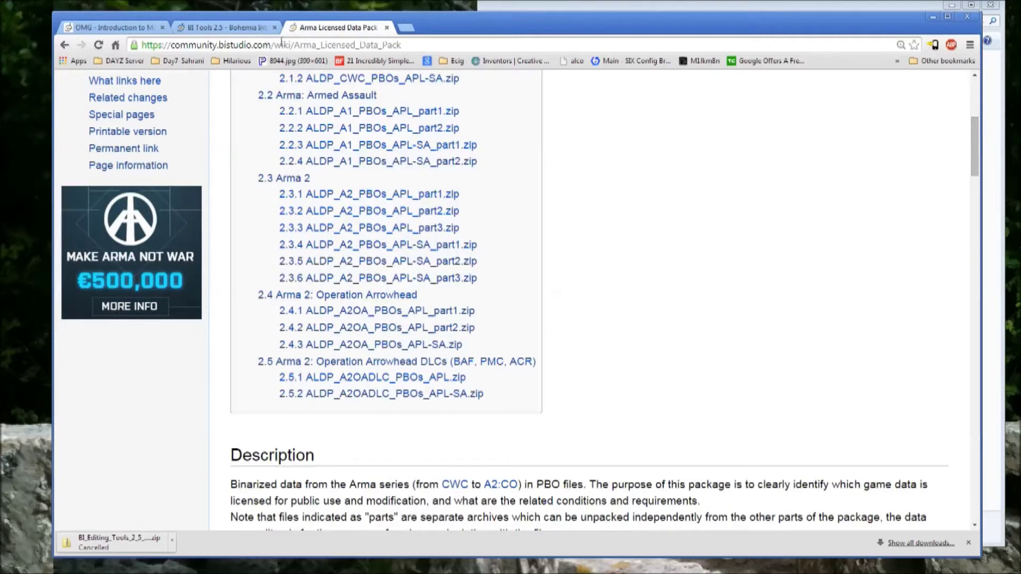
pyautogui.click(115, 28)
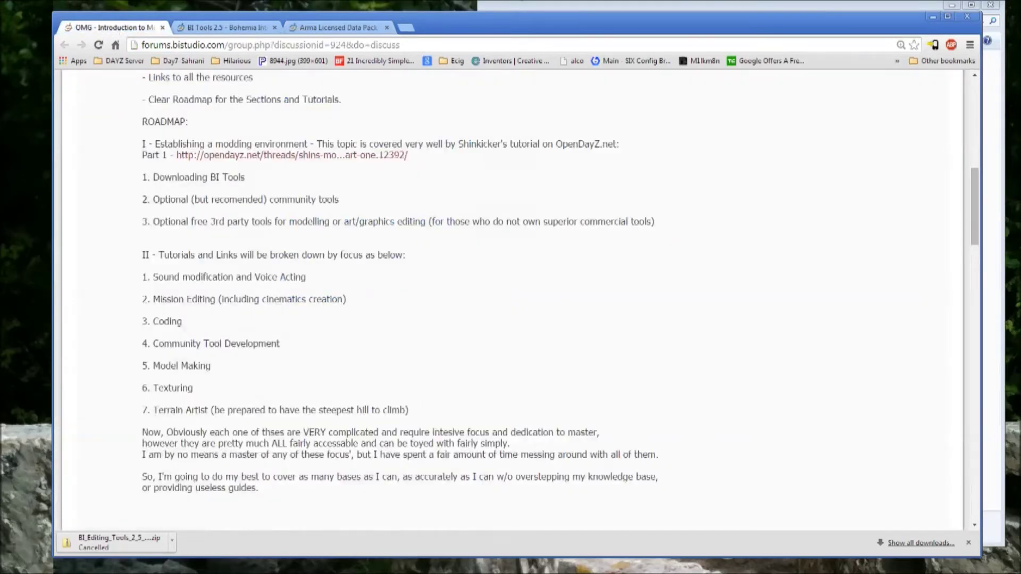
# Open the P: drive's ca folder, then show Local Disk (C:) beside the Arma Licensed Data Pack page
pyautogui.click(583, 2)
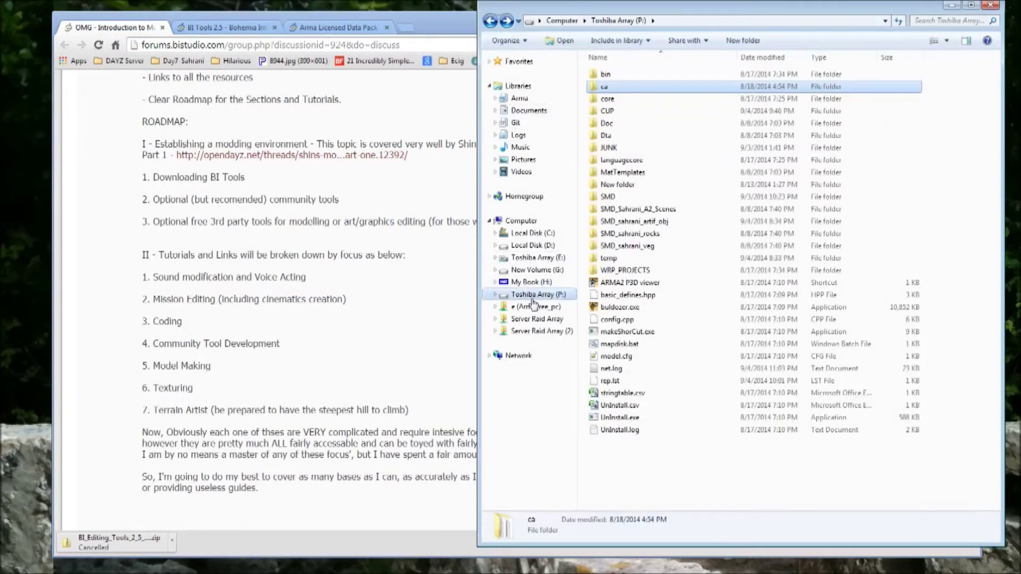
pyautogui.doubleClick(604, 87)
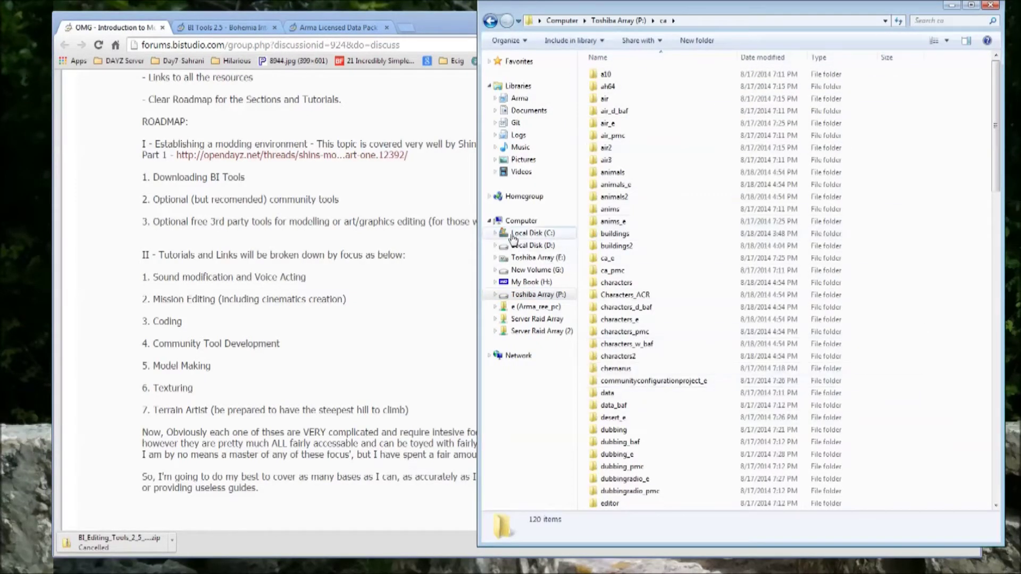
pyautogui.click(512, 234)
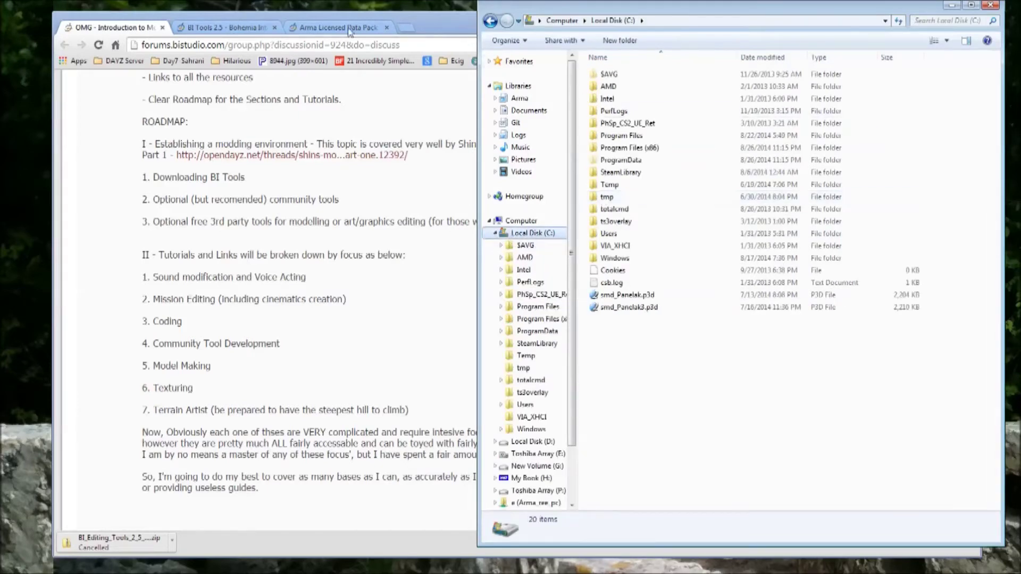
pyautogui.click(324, 25)
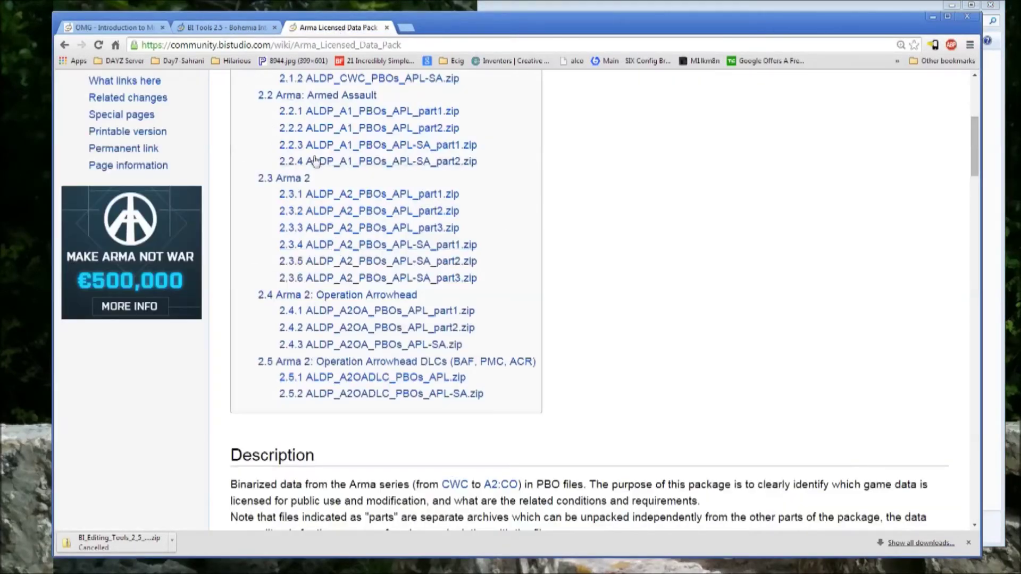
pyautogui.click(737, 9)
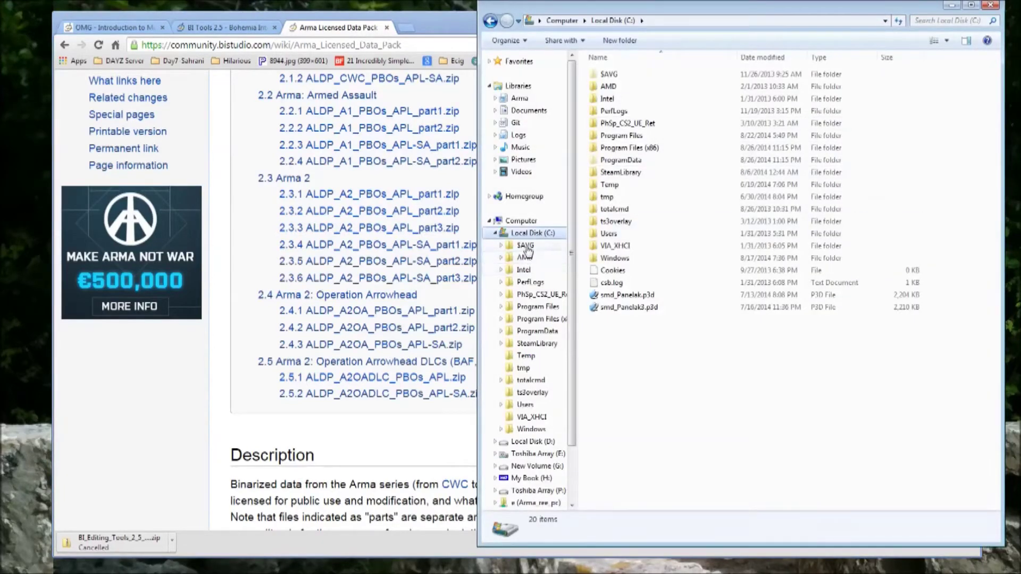
# Browse to Program Files\Bohemia Interactive\ArmA 2\AddOns and sort its PBO files by type
pyautogui.moveTo(578, 233); pyautogui.dragTo(601, 233)
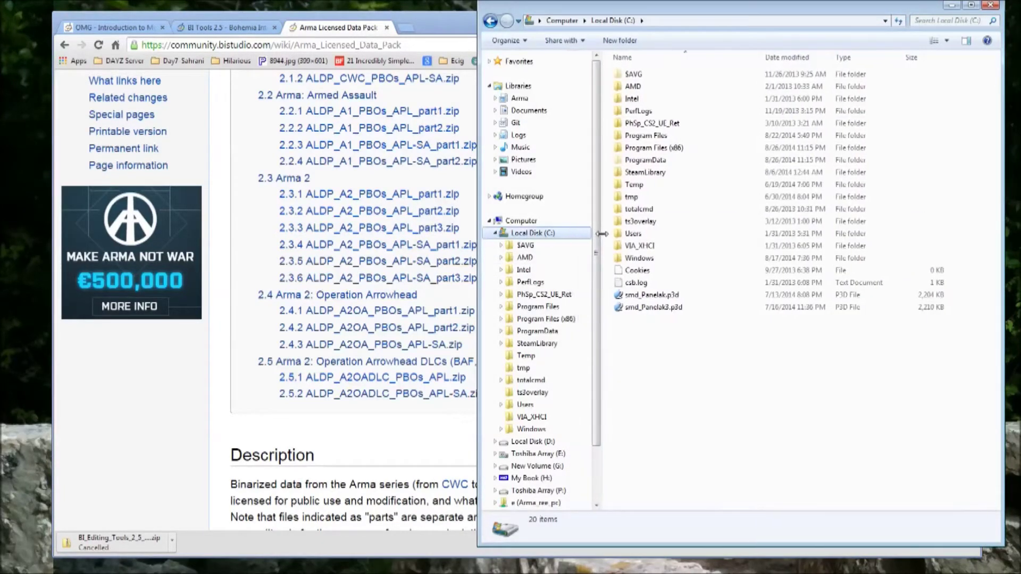
pyautogui.click(547, 308)
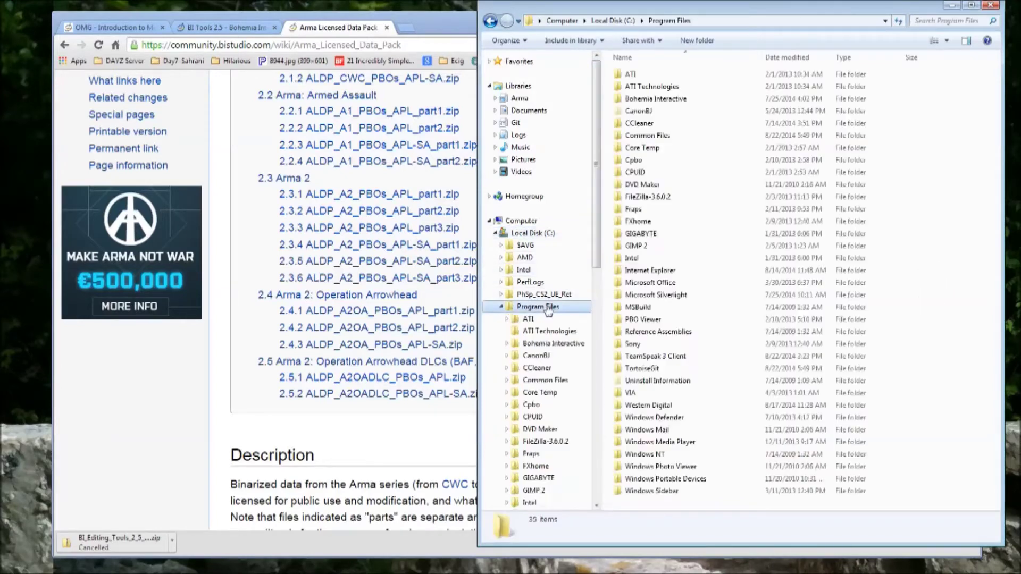
pyautogui.doubleClick(665, 101)
pyautogui.doubleClick(633, 74)
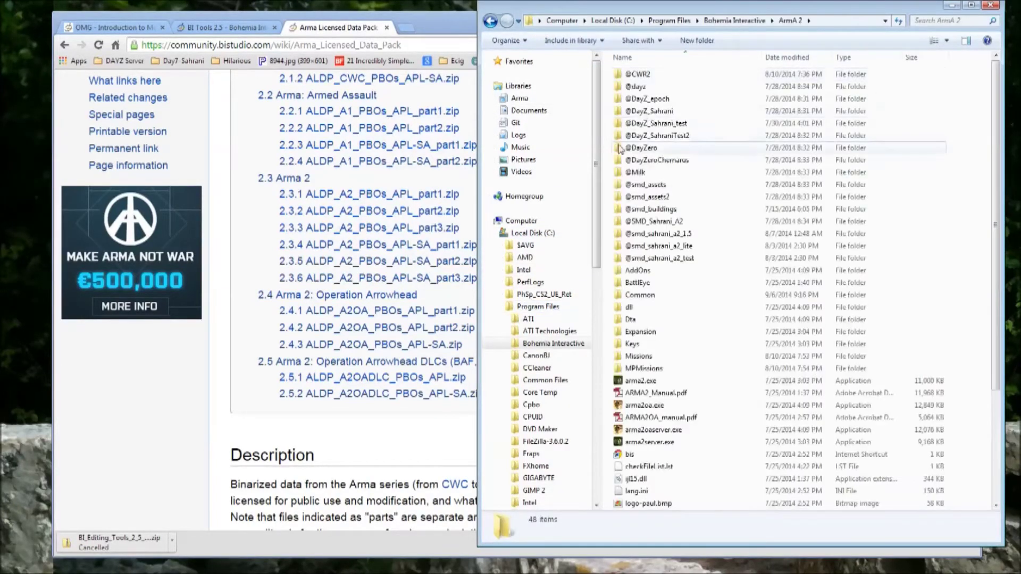
pyautogui.scroll(-2, 624, 165)
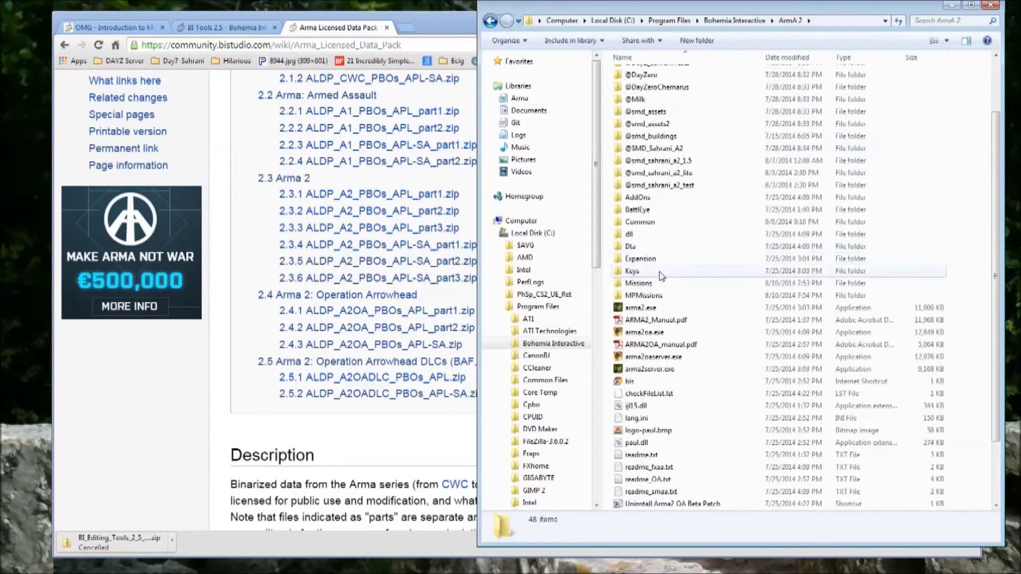
pyautogui.doubleClick(633, 197)
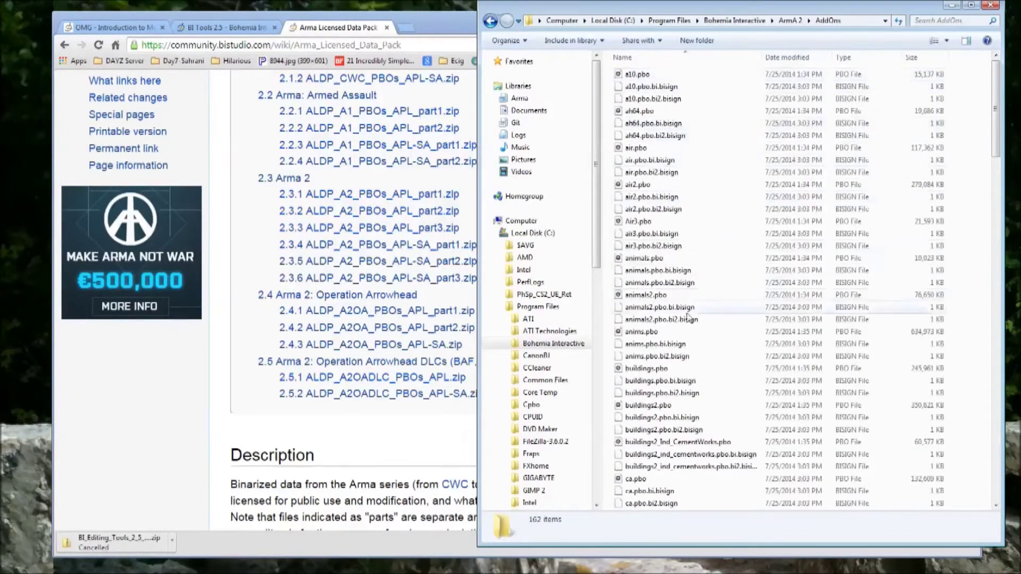
pyautogui.click(867, 57)
pyautogui.scroll(-20, 754, 211)
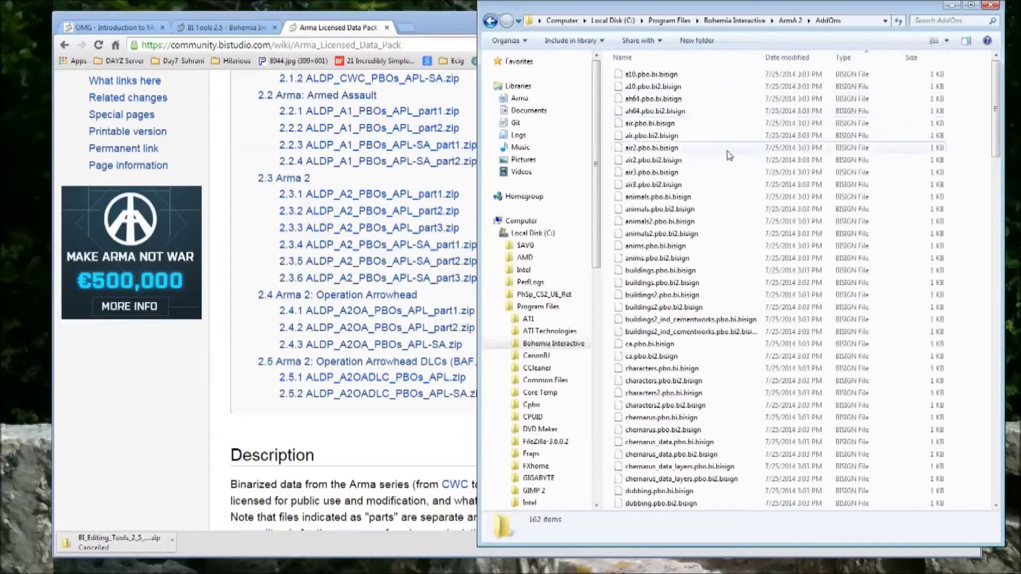
pyautogui.scroll(-8, 661, 187)
pyautogui.scroll(4, 683, 189)
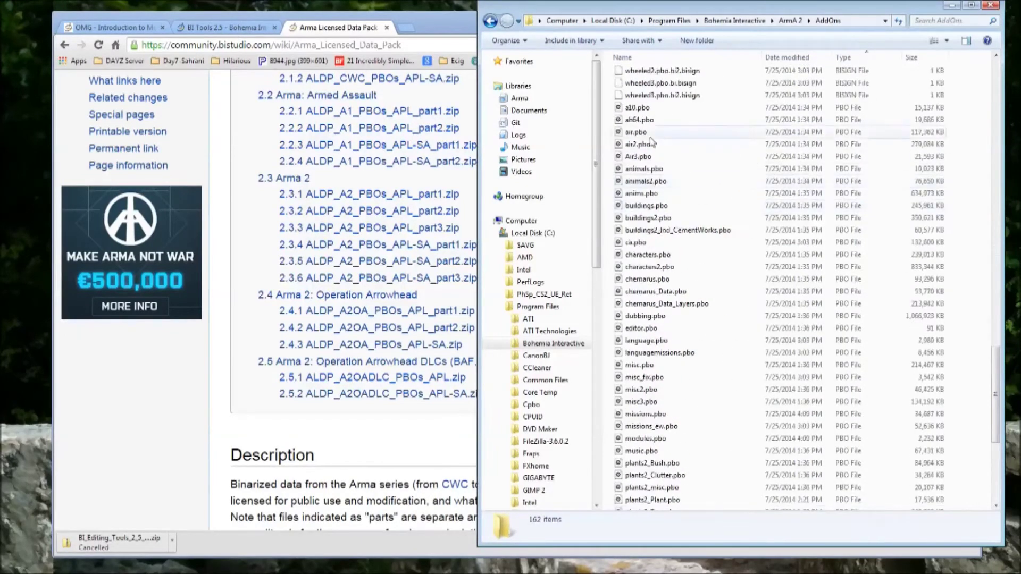
pyautogui.click(665, 107)
pyautogui.scroll(-7, 702, 271)
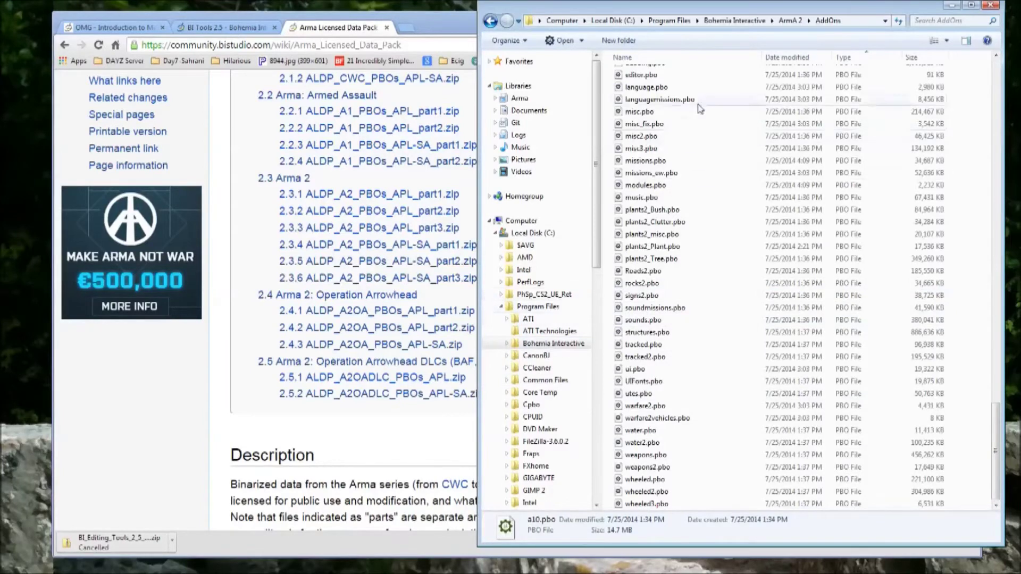
# Open ArmA 2's Common folder sorted by type, then collapse Program Files in the tree
pyautogui.click(796, 21)
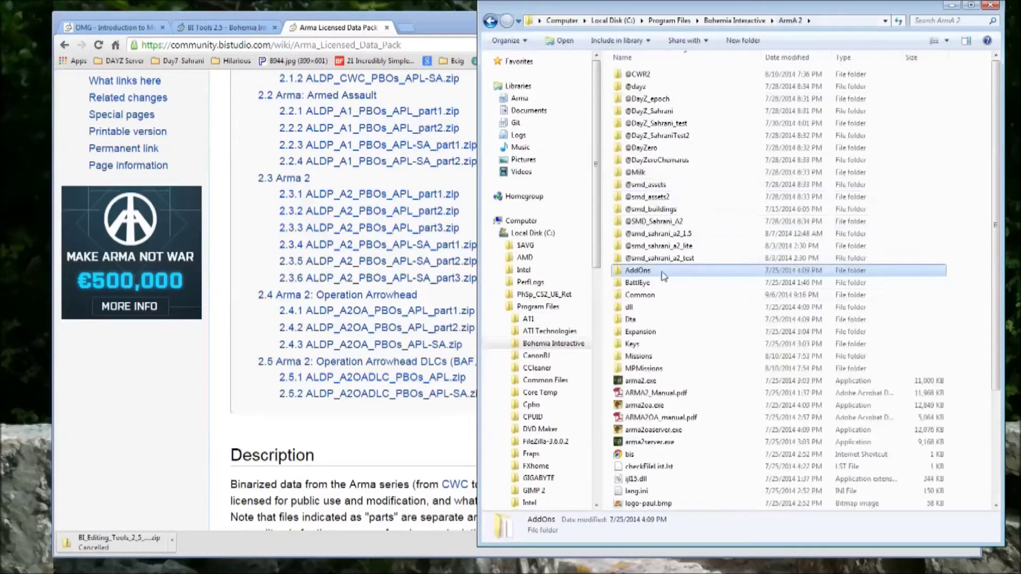
pyautogui.doubleClick(640, 294)
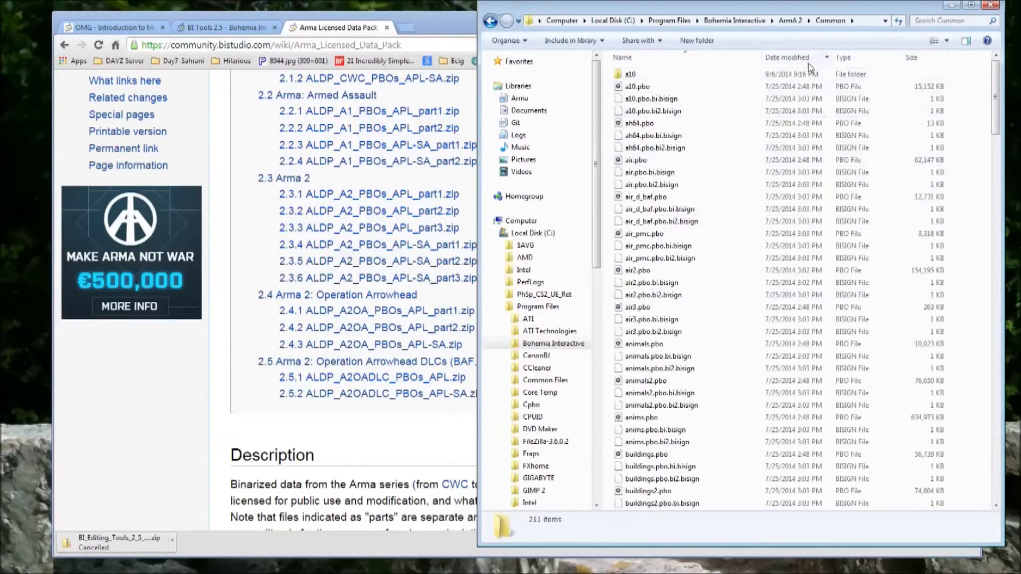
pyautogui.click(844, 58)
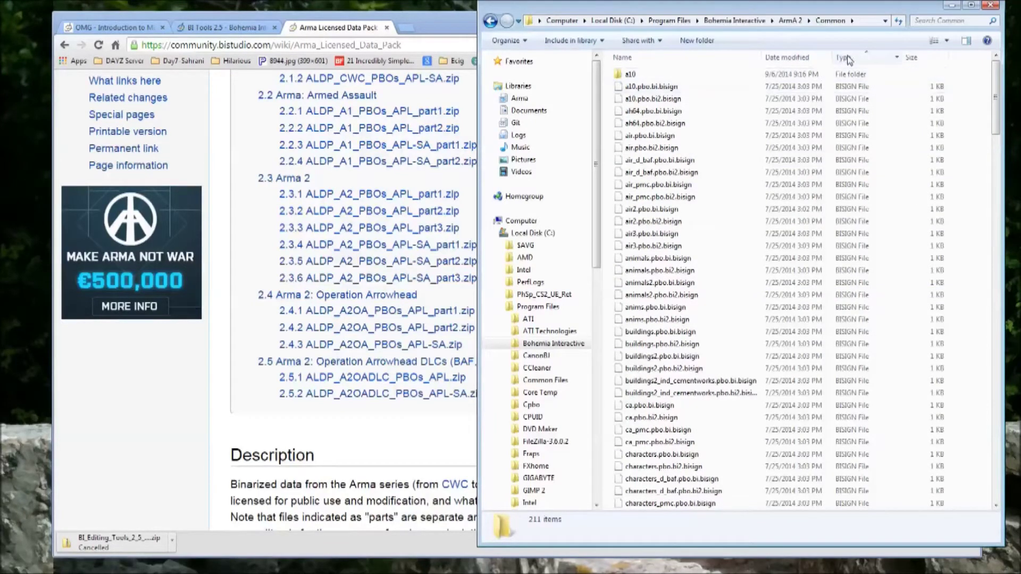
pyautogui.click(638, 90)
pyautogui.scroll(-20, 638, 160)
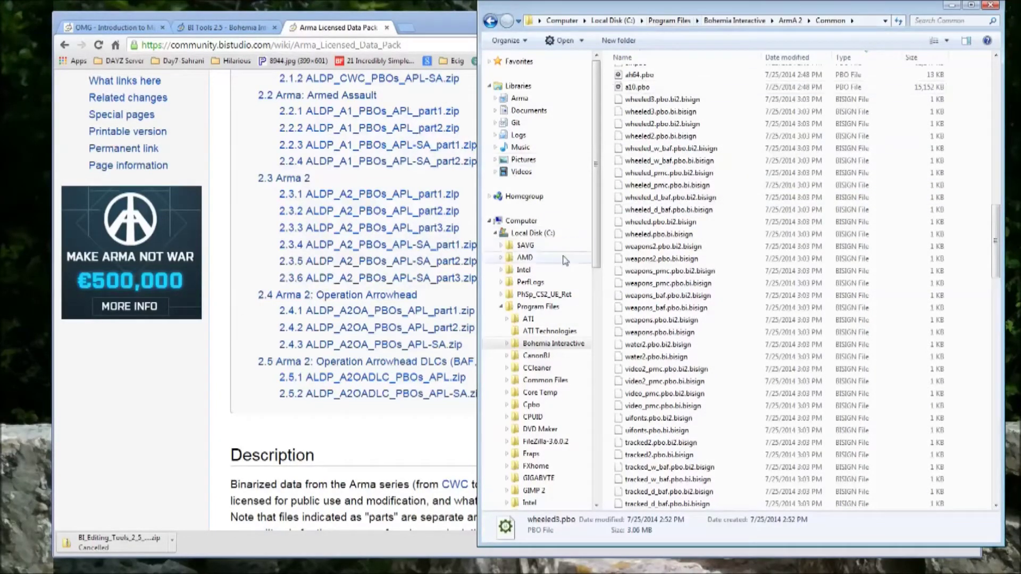
pyautogui.click(500, 307)
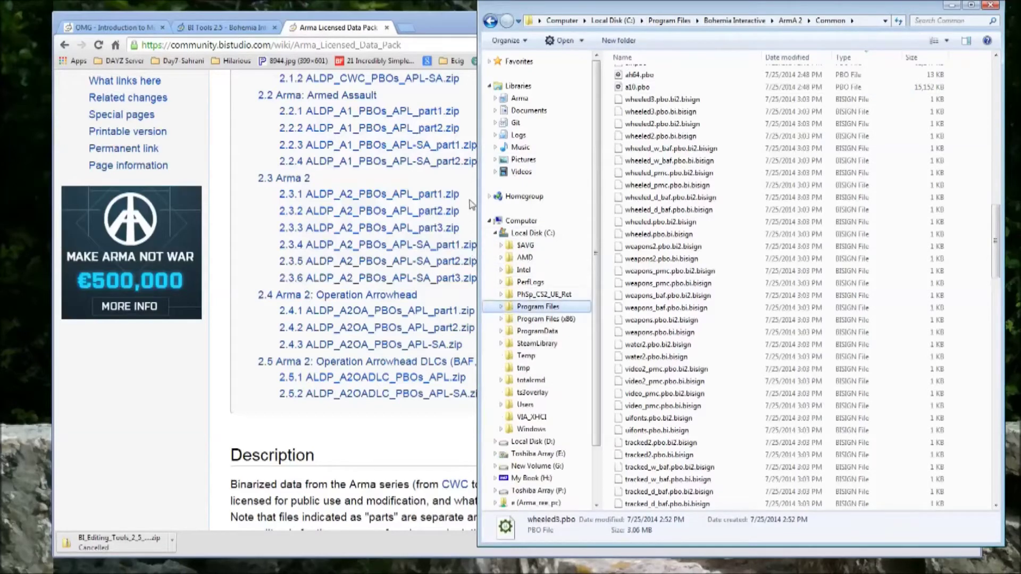
# Google 'mikero's dos tools' in a new tab and open the forums.bistudio.com thread result
pyautogui.click(951, 6)
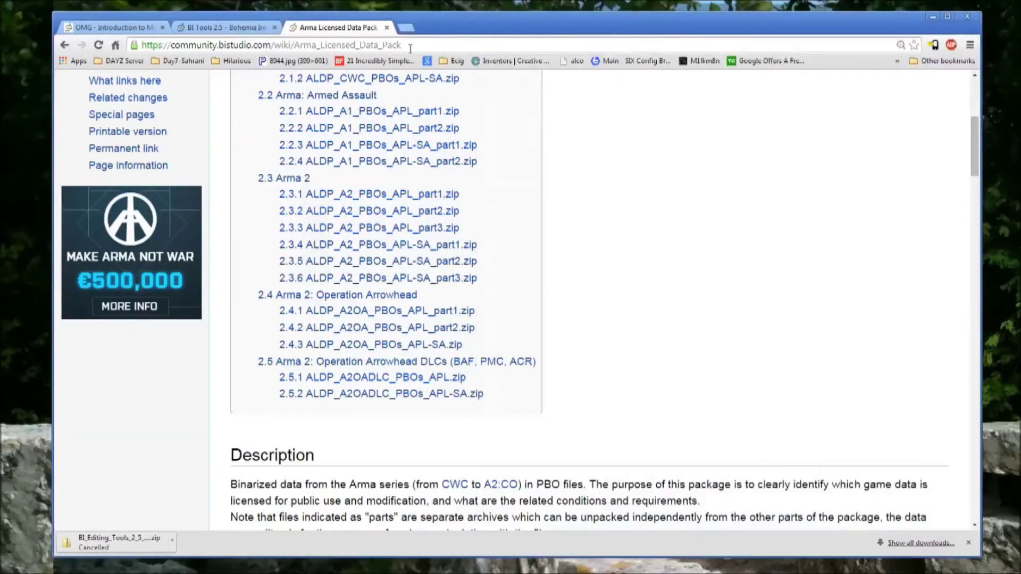
pyautogui.click(405, 27)
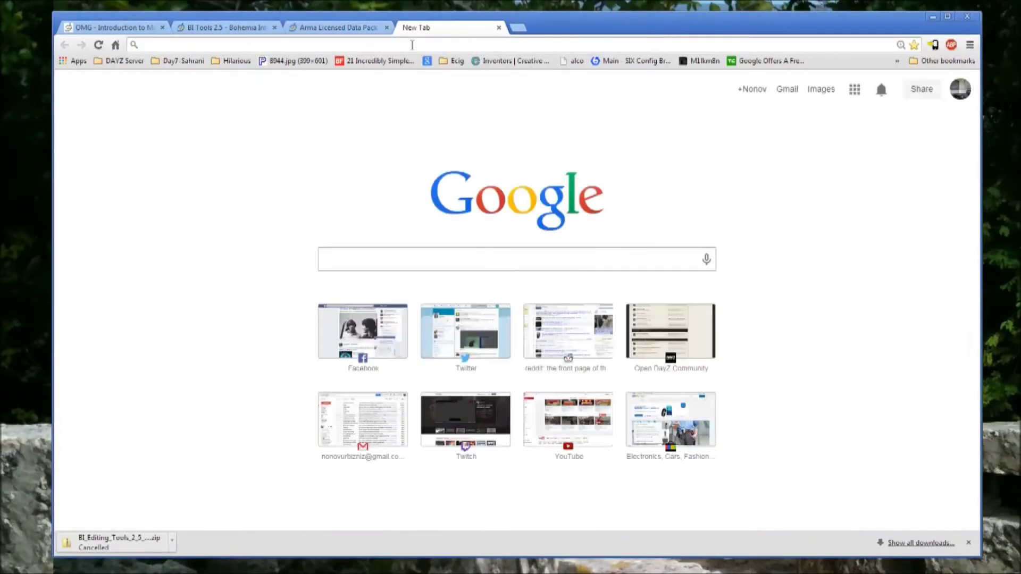
pyautogui.write('mikd')
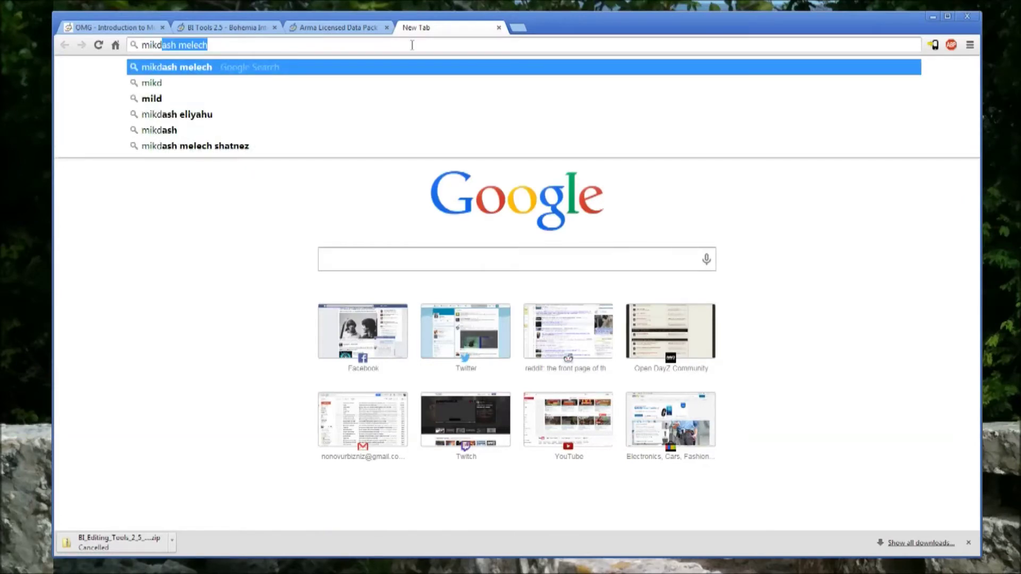
pyautogui.press('BackSpace')
pyautogui.press('BackSpace')
pyautogui.write('ero')
pyautogui.press('Return')
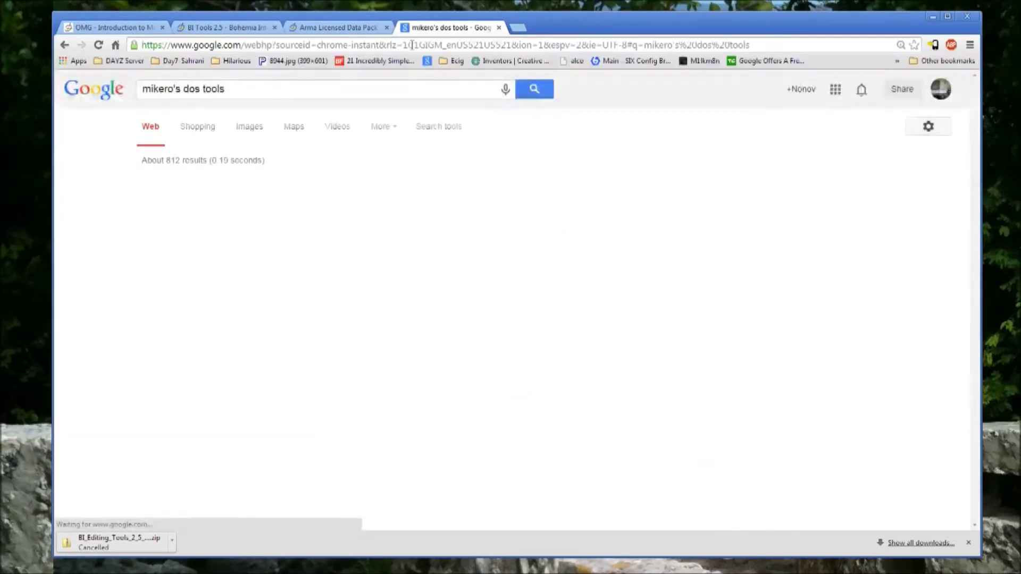
pyautogui.click(175, 187)
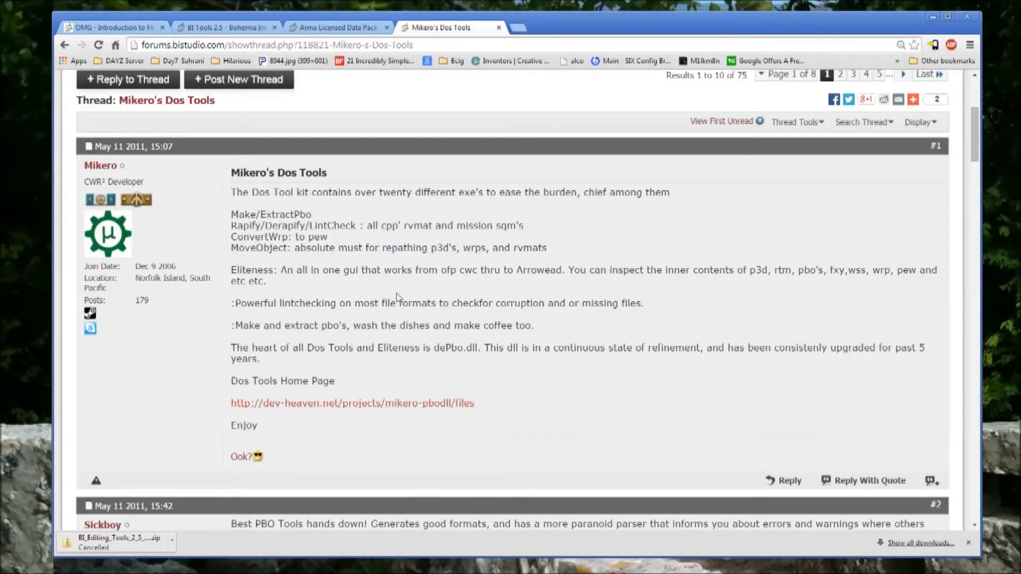
# Open the DevHeaven mikero-pbodll Files page from the first post, browse it, then return to the thread
pyautogui.click(410, 404)
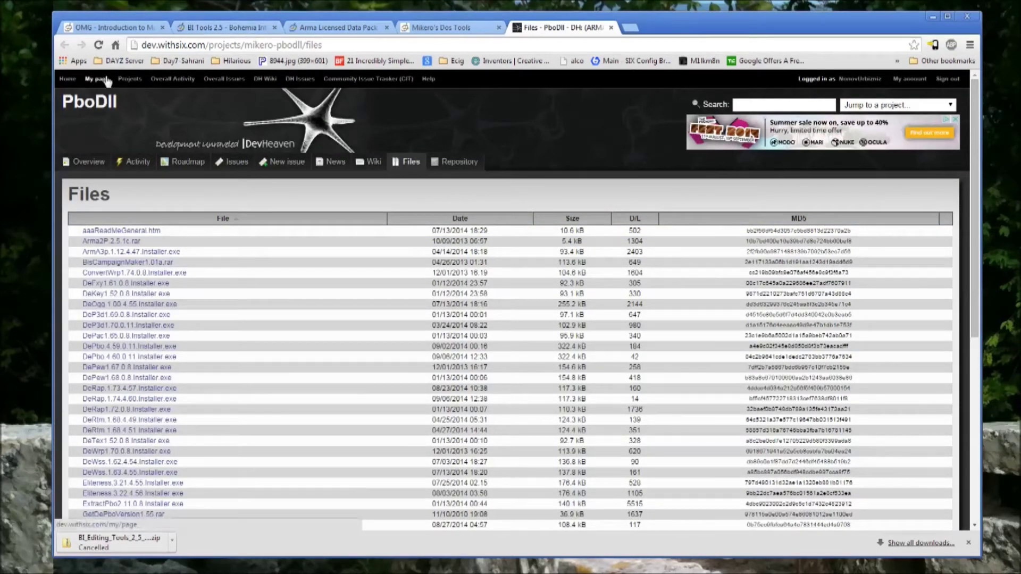
pyautogui.scroll(-1, 197, 193)
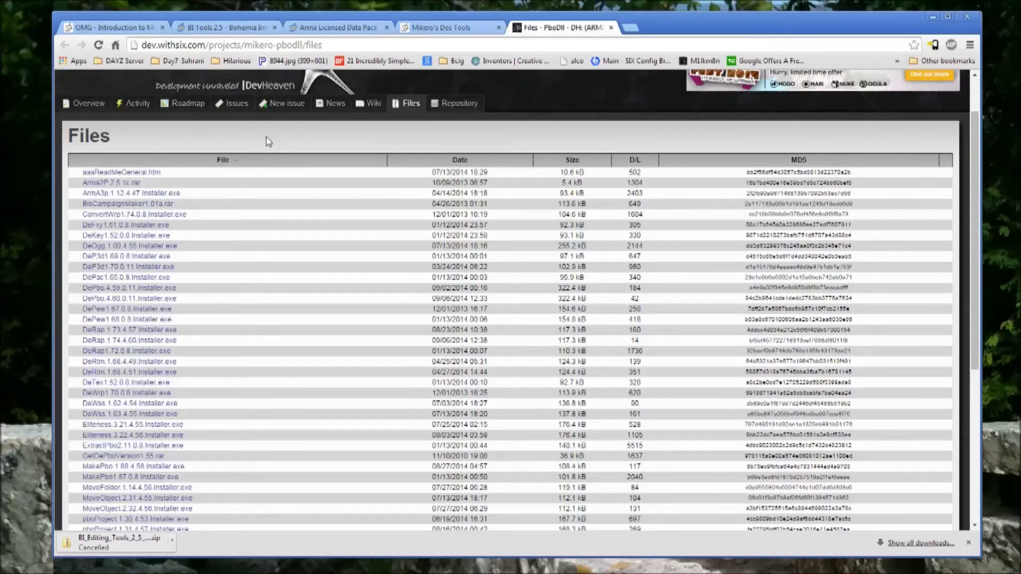
pyautogui.click(424, 25)
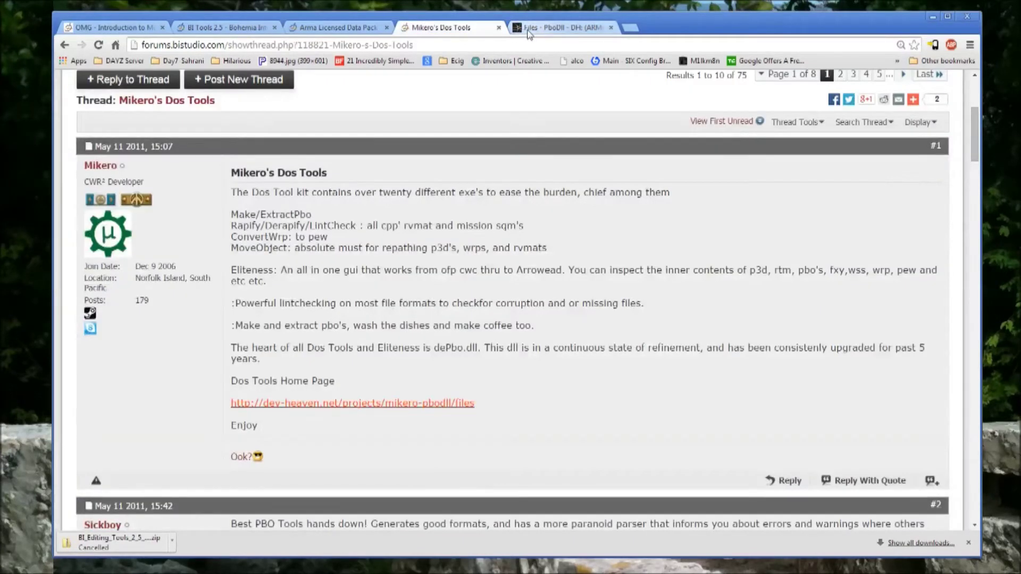
pyautogui.click(339, 28)
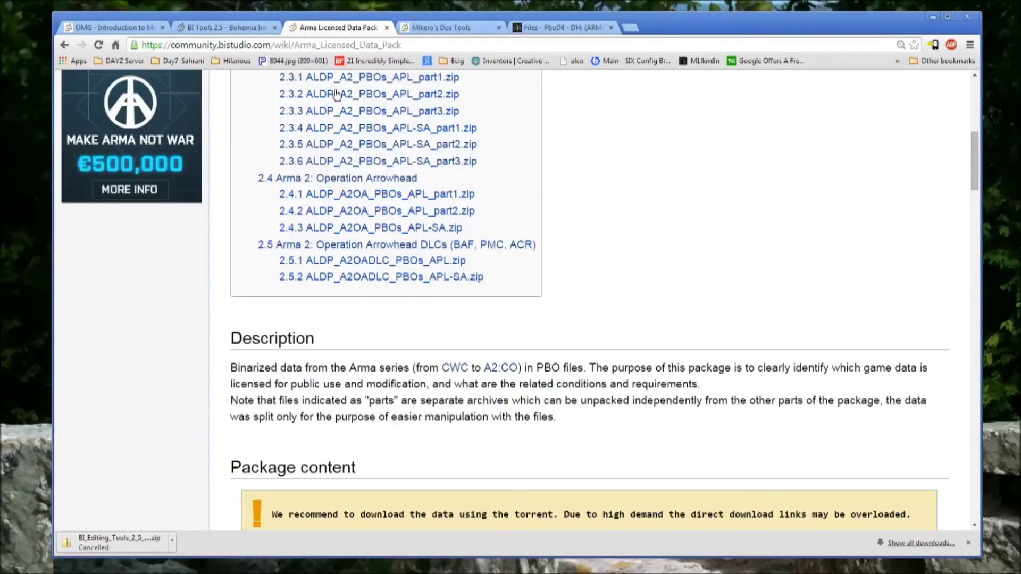
pyautogui.click(186, 27)
pyautogui.click(107, 27)
pyautogui.click(95, 304)
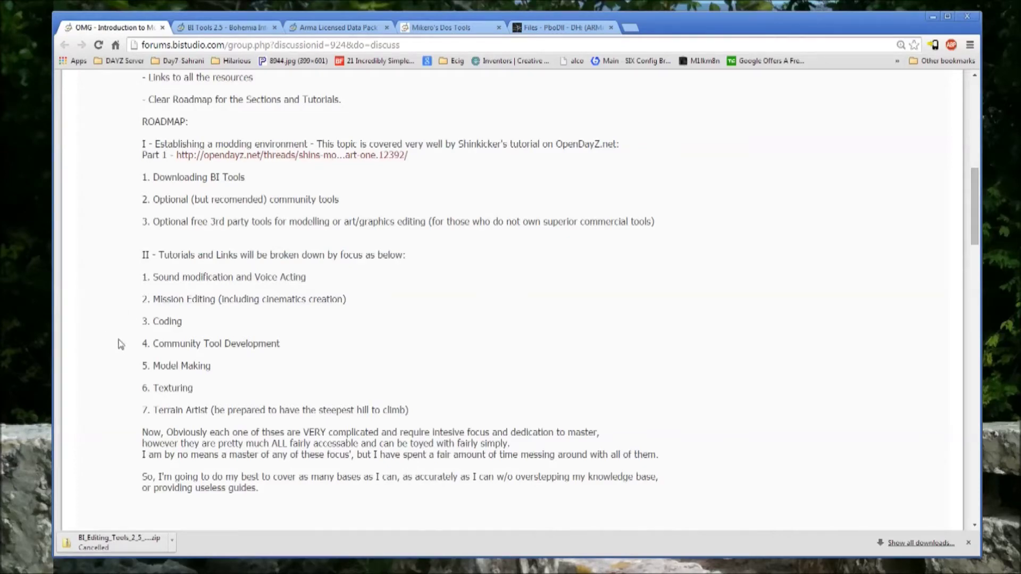
pyautogui.scroll(5, 120, 344)
pyautogui.scroll(-5, 120, 344)
pyautogui.scroll(-4, 119, 342)
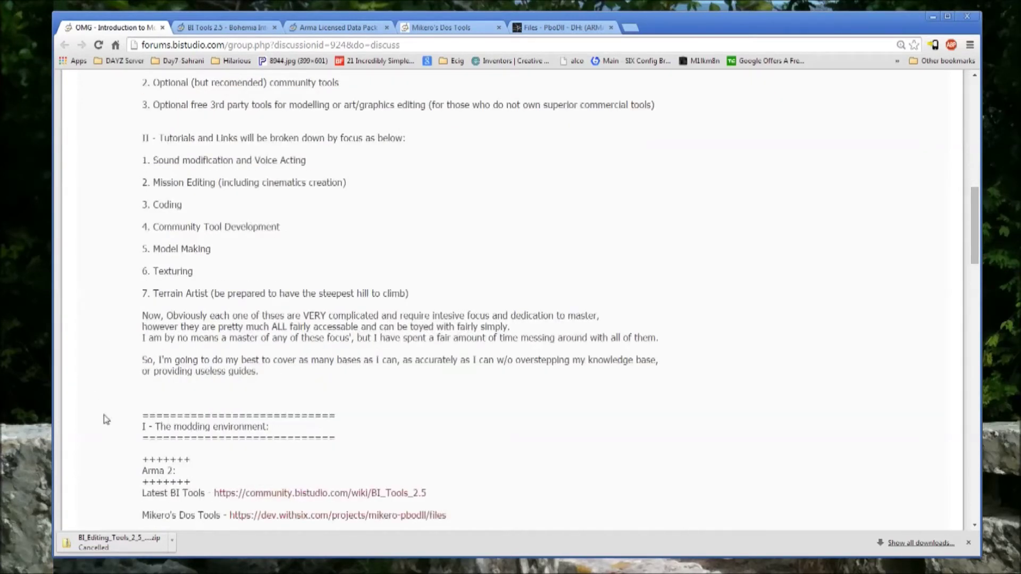
pyautogui.scroll(-2, 137, 335)
pyautogui.scroll(1, 135, 292)
pyautogui.scroll(2, 135, 294)
pyautogui.scroll(1, 132, 297)
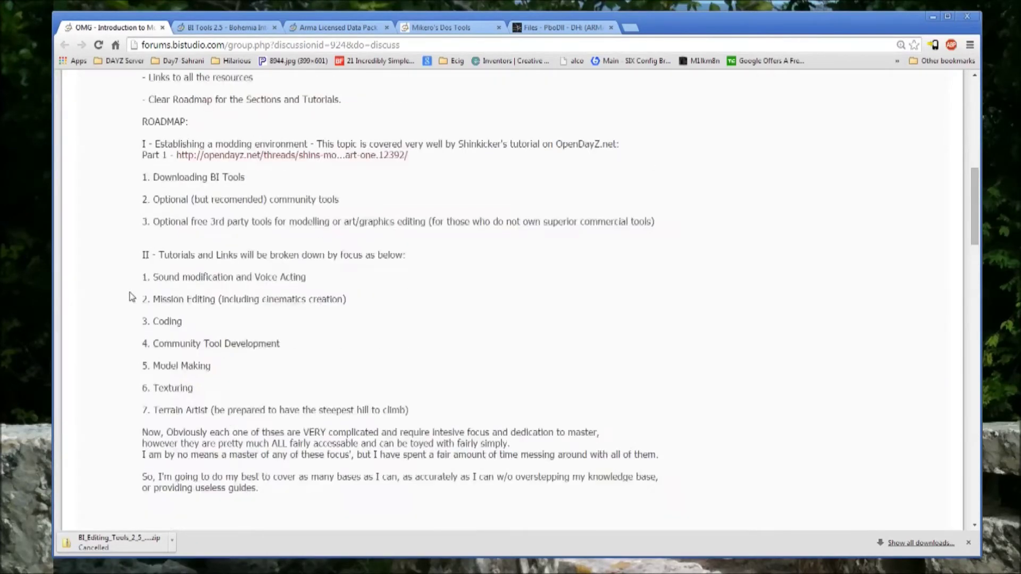
pyautogui.scroll(1, 120, 268)
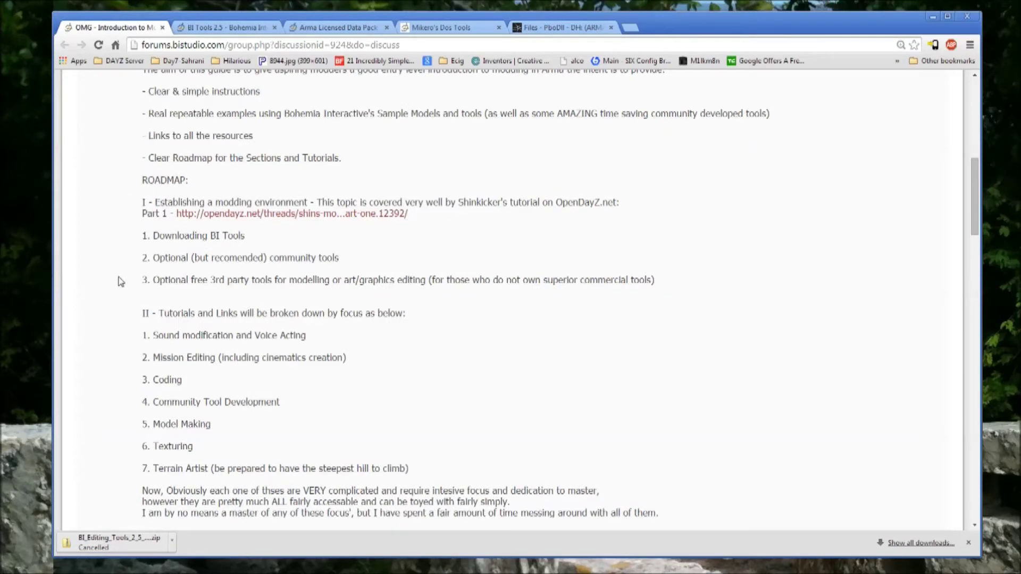
pyautogui.scroll(-1, 121, 285)
pyautogui.scroll(-1, 120, 286)
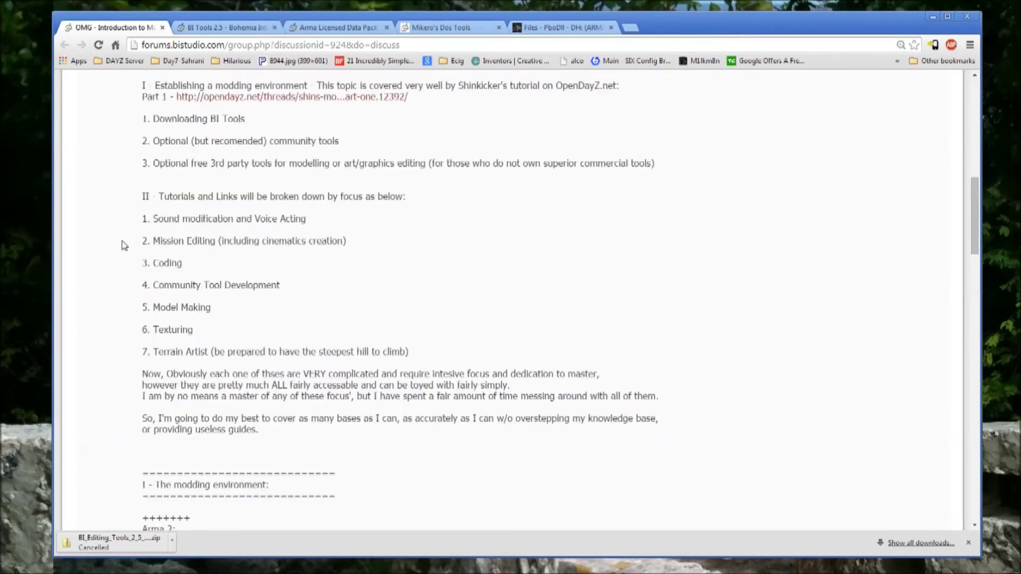
pyautogui.scroll(-1, 126, 247)
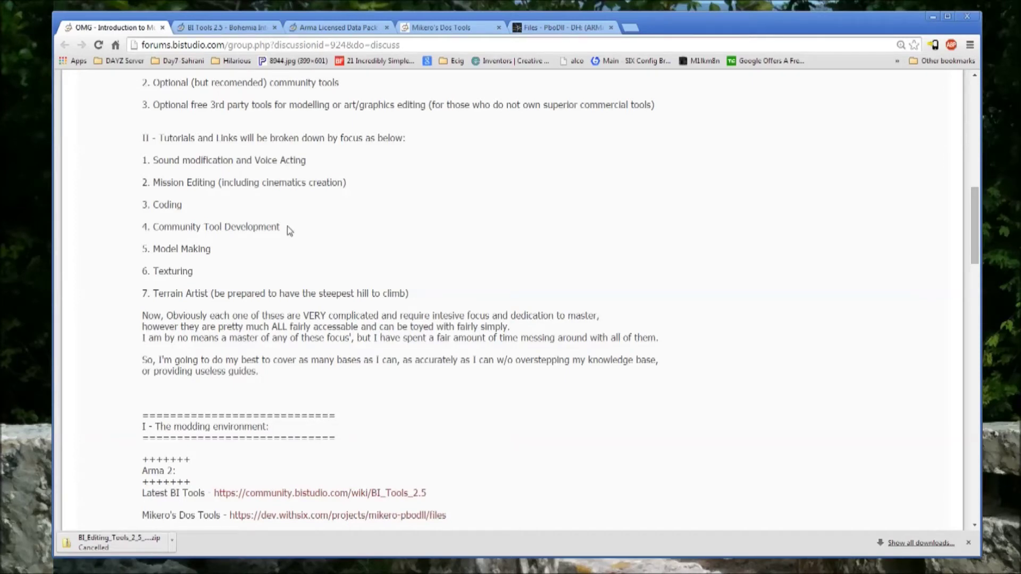
pyautogui.moveTo(282, 227); pyautogui.dragTo(274, 226)
pyautogui.click(452, 29)
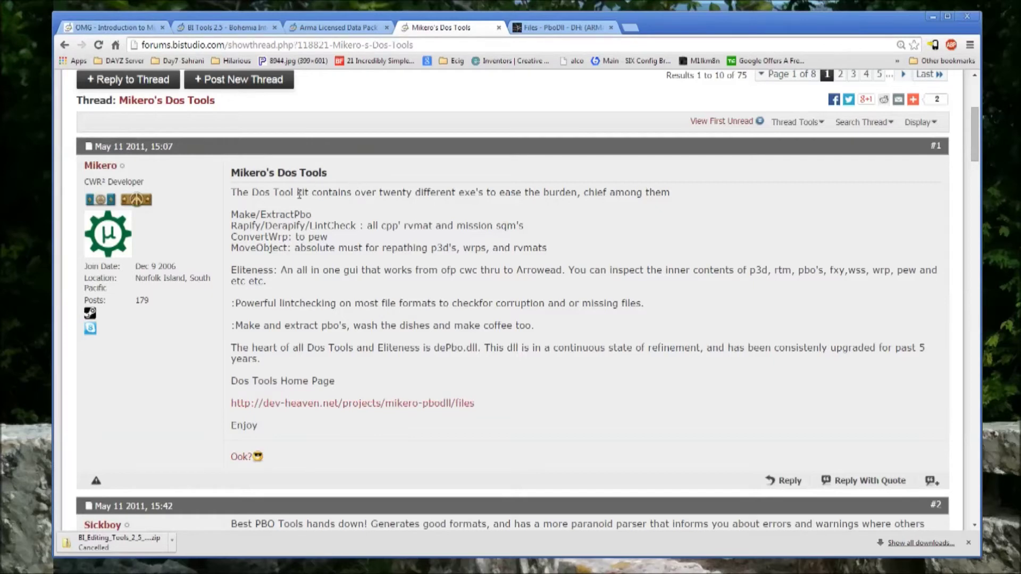
# Scroll the Mikero's Dos Tools thread, then switch back to the OMG - Introduction guide
pyautogui.scroll(3, 216, 253)
pyautogui.scroll(-3, 218, 270)
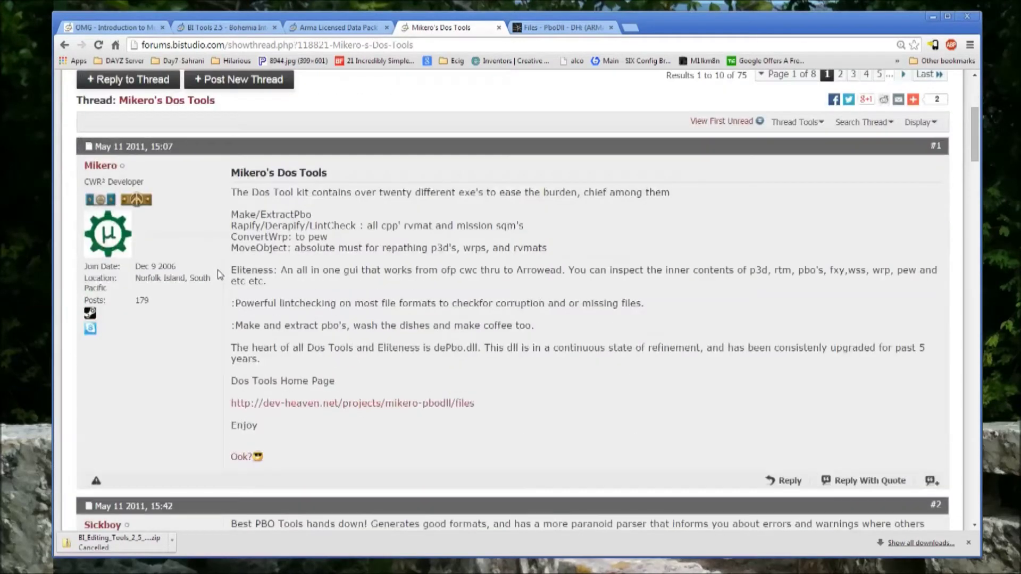
pyautogui.click(147, 29)
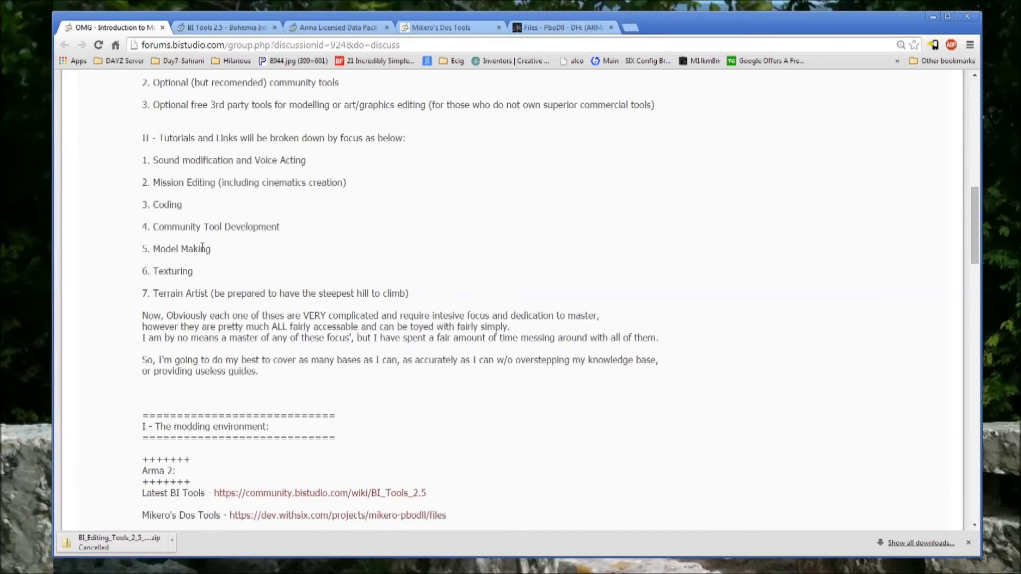
pyautogui.moveTo(212, 249); pyautogui.dragTo(208, 251)
pyautogui.click(185, 252)
pyautogui.moveTo(227, 292); pyautogui.dragTo(297, 292)
pyautogui.click(297, 291)
pyautogui.moveTo(152, 248); pyautogui.dragTo(210, 249)
pyautogui.click(212, 249)
pyautogui.click(154, 245)
pyautogui.click(212, 252)
pyautogui.moveTo(211, 249); pyautogui.dragTo(180, 248)
pyautogui.click(238, 262)
pyautogui.moveTo(162, 271); pyautogui.dragTo(188, 270)
pyautogui.click(193, 273)
pyautogui.moveTo(163, 291); pyautogui.dragTo(297, 293)
pyautogui.click(327, 293)
pyautogui.moveTo(215, 293)
pyautogui.mouseDown()
pyautogui.moveTo(390, 296)
pyautogui.moveTo(206, 296)
pyautogui.mouseUp()
pyautogui.click(400, 294)
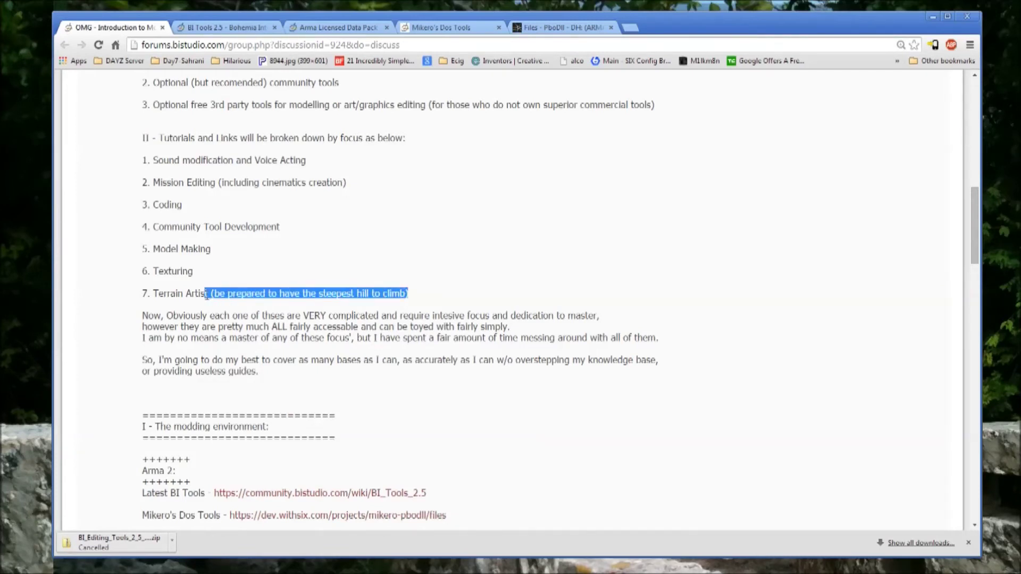
pyautogui.click(226, 289)
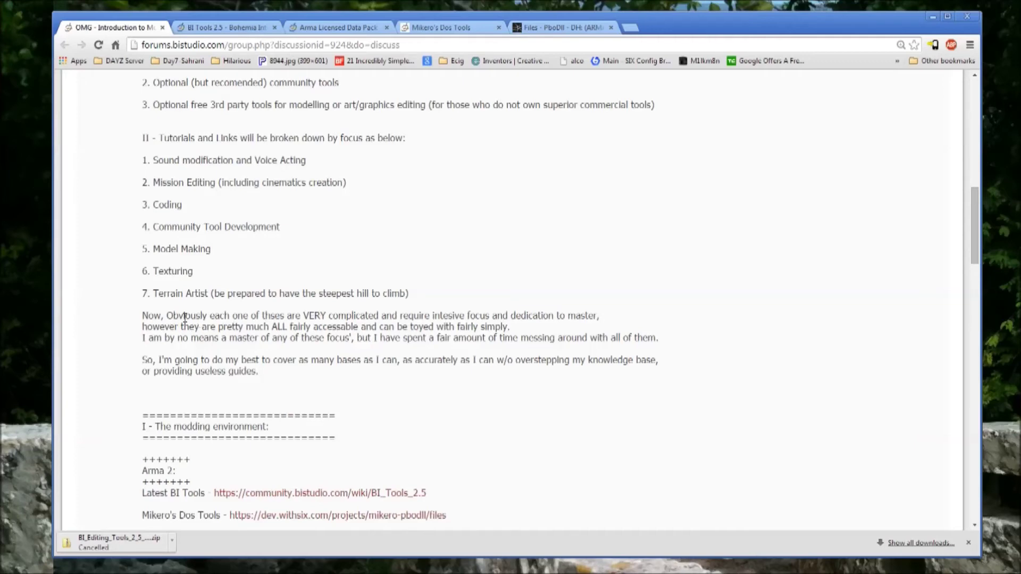
# Scroll the OMG post to the 'I - The modding environment' section and its Donation Links
pyautogui.scroll(-2, 179, 318)
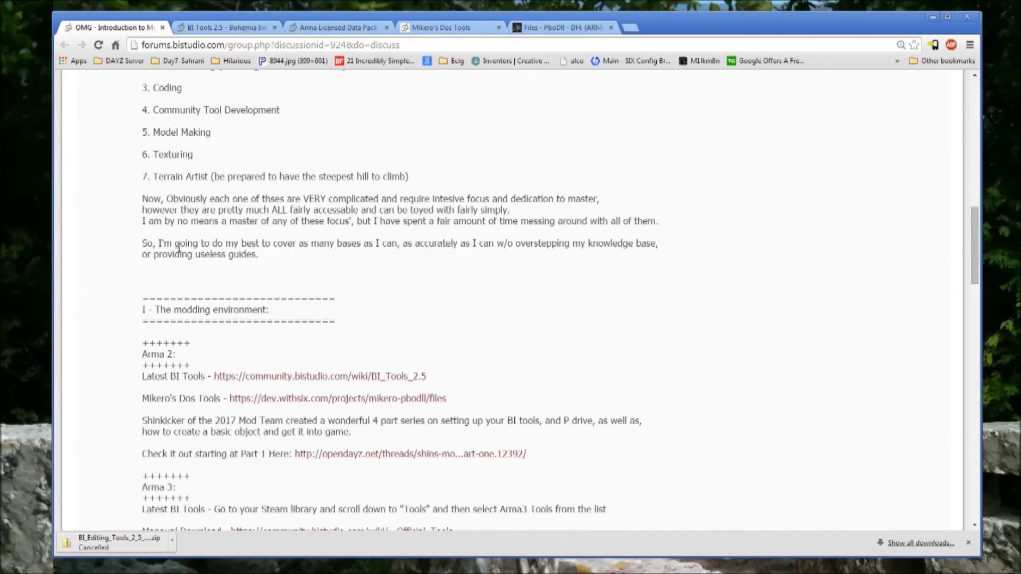
pyautogui.scroll(-3, 178, 249)
pyautogui.scroll(-1, 115, 262)
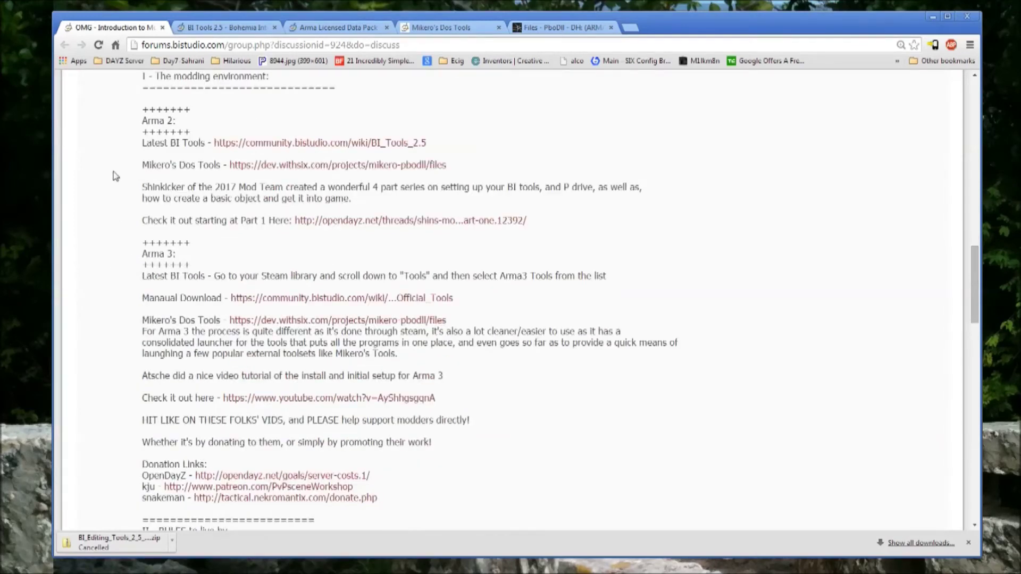
pyautogui.scroll(1, 133, 160)
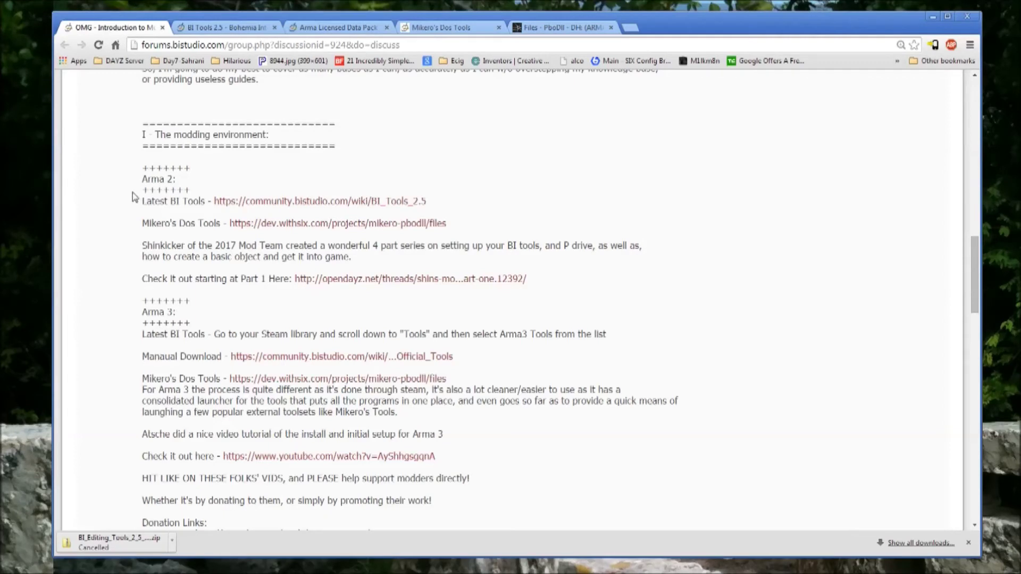
pyautogui.scroll(-1, 130, 194)
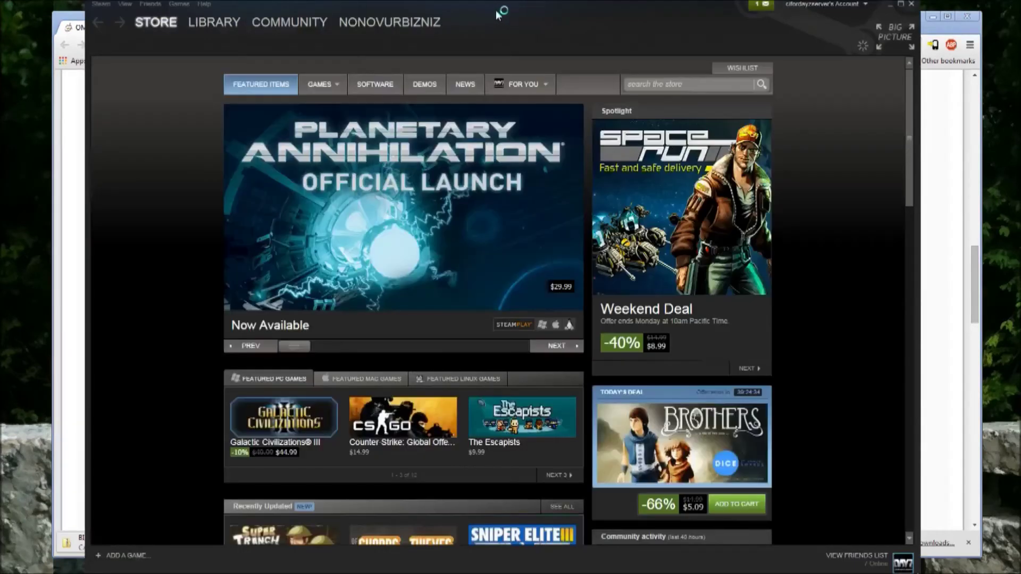
# Filter the Steam library to Tools, check Arma 3 Tools' options, then minimize Steam
pyautogui.moveTo(212, 22)
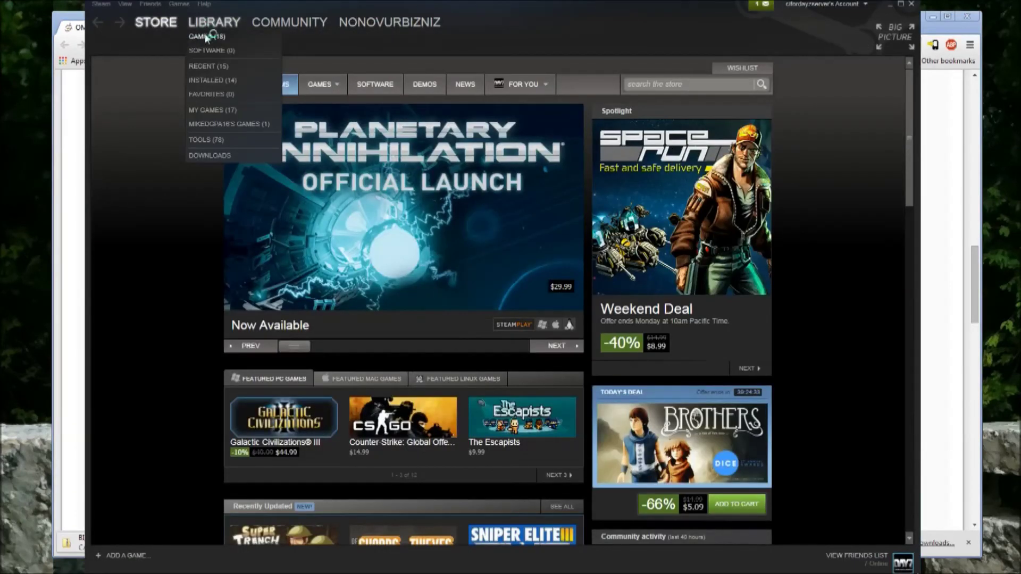
pyautogui.click(199, 137)
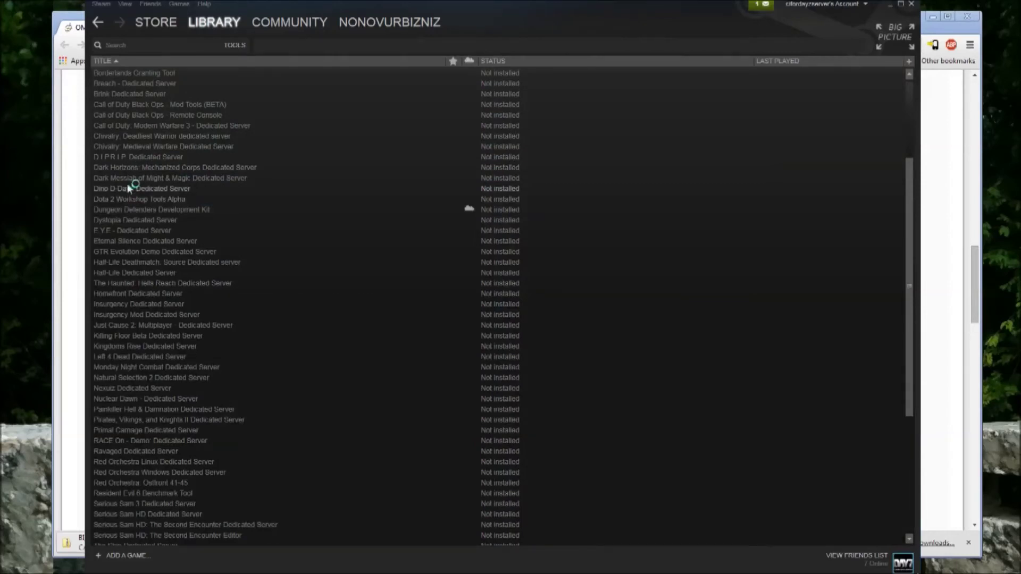
pyautogui.scroll(5, 133, 154)
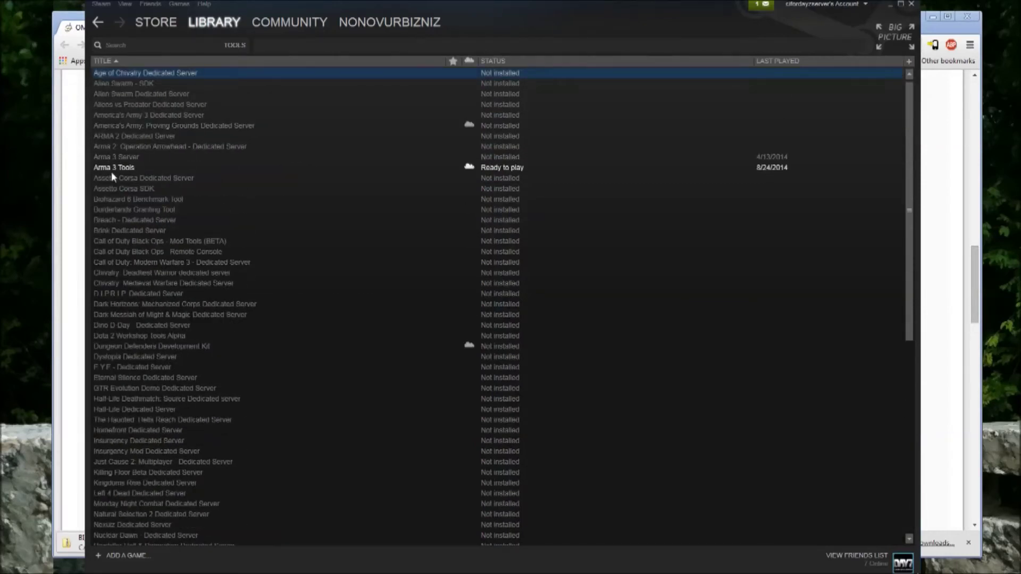
pyautogui.rightClick(134, 170)
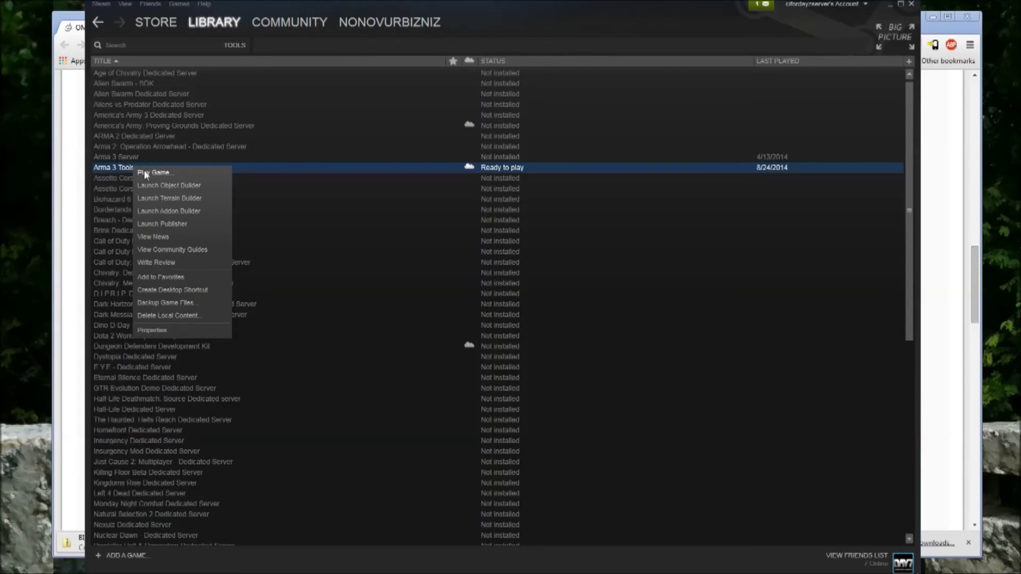
pyautogui.click(101, 168)
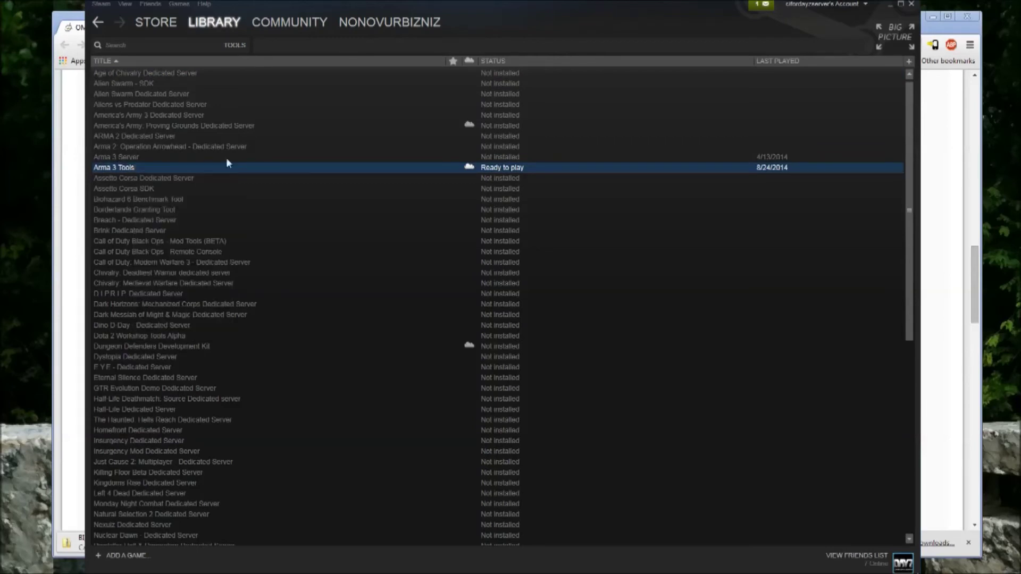
pyautogui.click(890, 6)
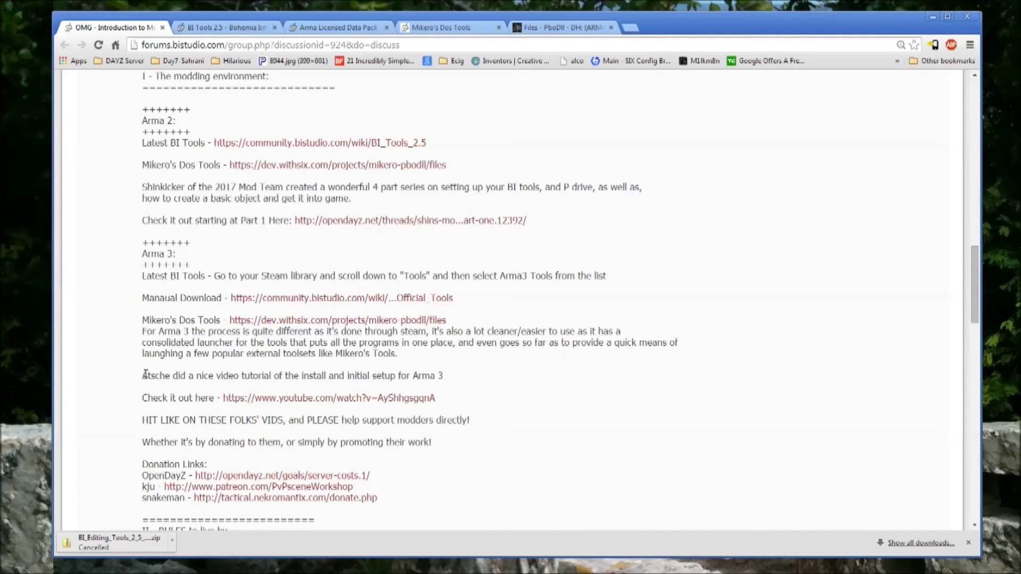
# Open the Arma 3 tools YouTube tutorial in a new tab, skip to about 0:45, then close it
pyautogui.moveTo(143, 375); pyautogui.dragTo(166, 376)
pyautogui.click(166, 375)
pyautogui.rightClick(254, 398)
pyautogui.click(287, 403)
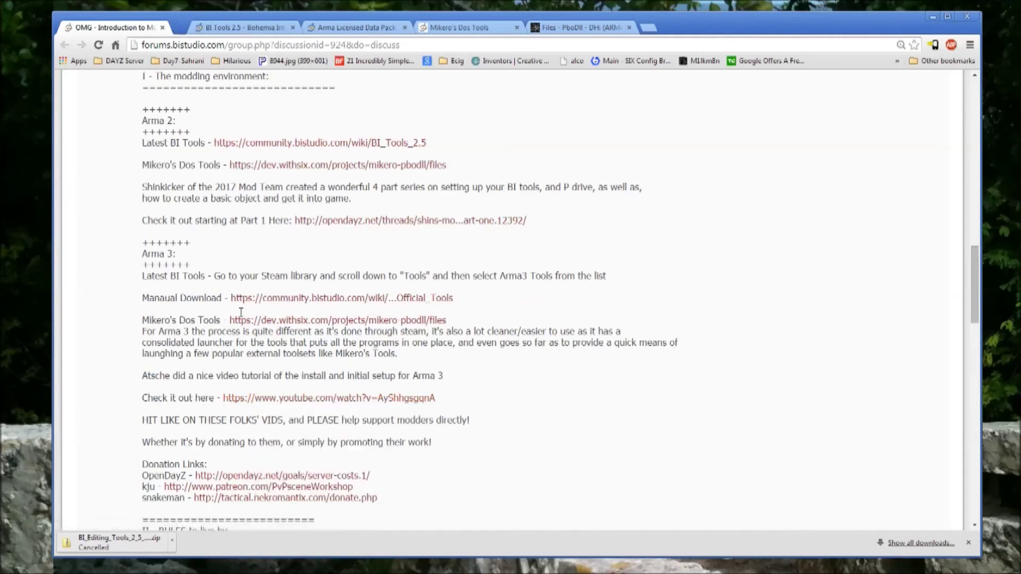
pyautogui.click(208, 29)
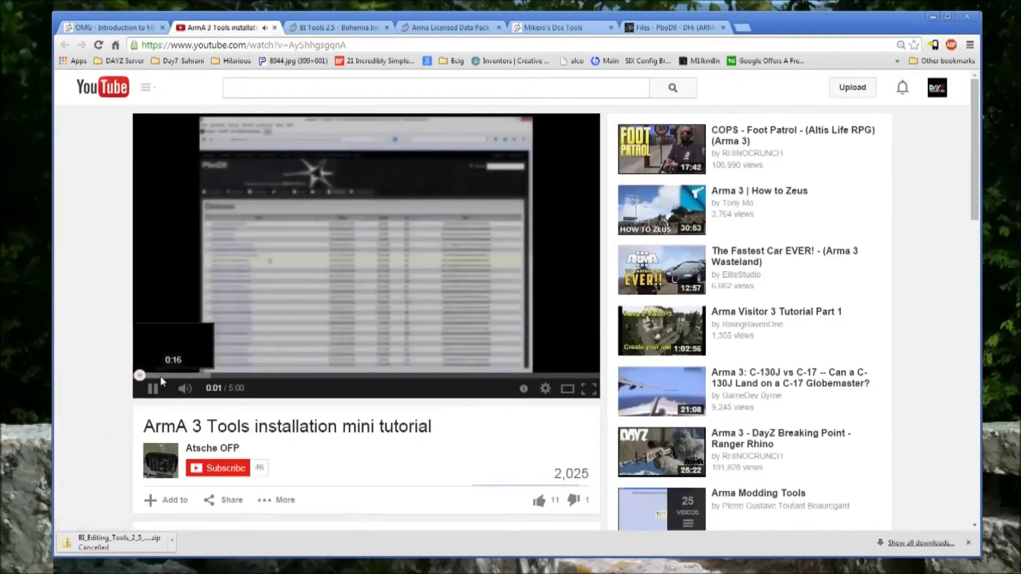
pyautogui.moveTo(160, 375); pyautogui.dragTo(207, 376)
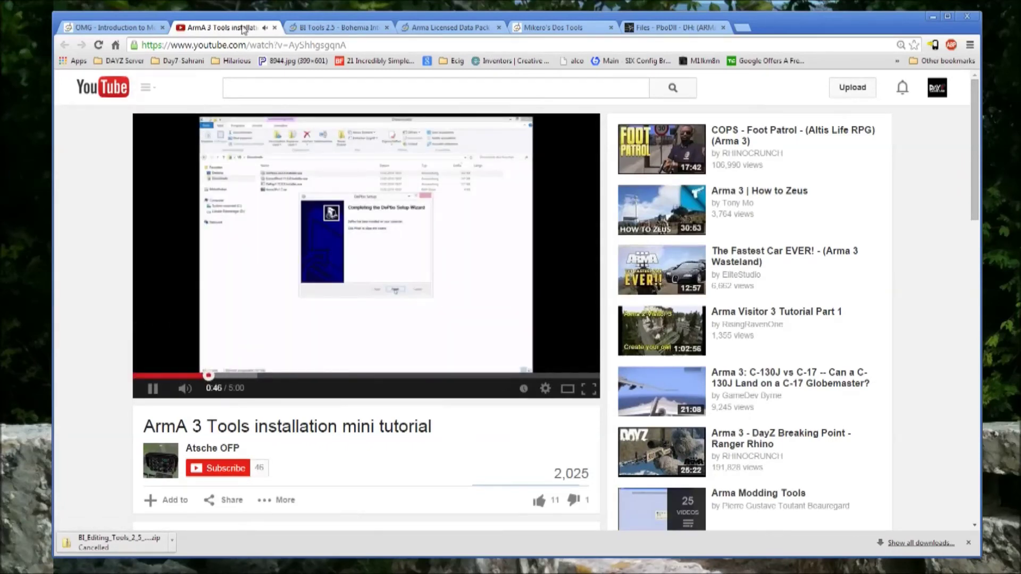
pyautogui.click(274, 27)
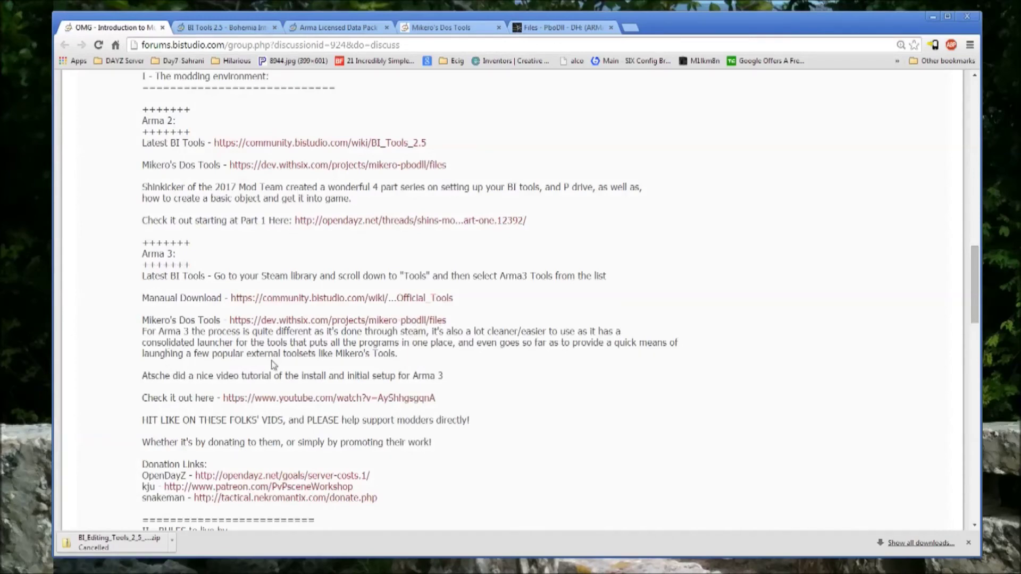
# Close the BI Tools 2.5 and Arma Licensed Data Pack tabs
pyautogui.click(232, 27)
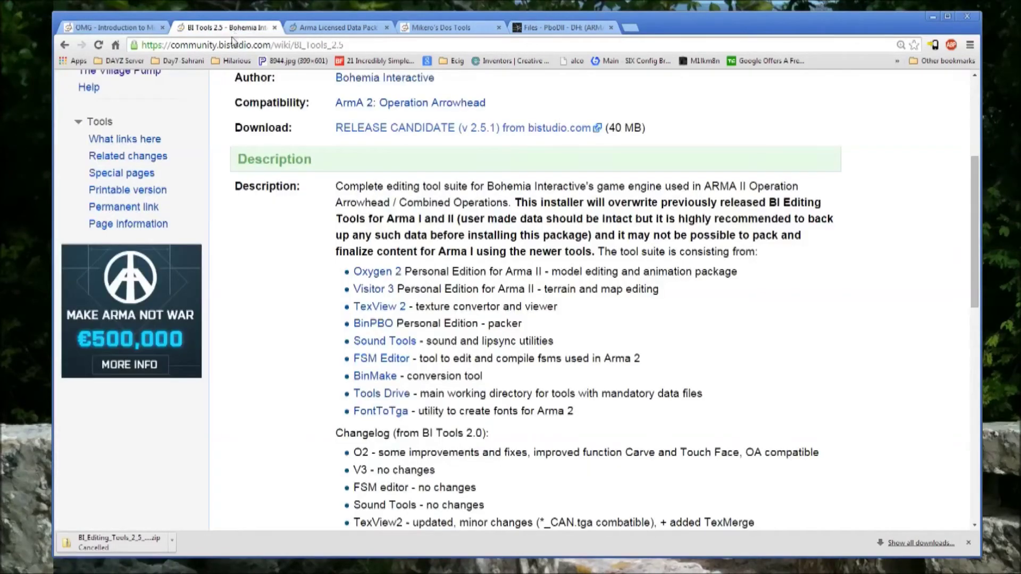
pyautogui.click(275, 27)
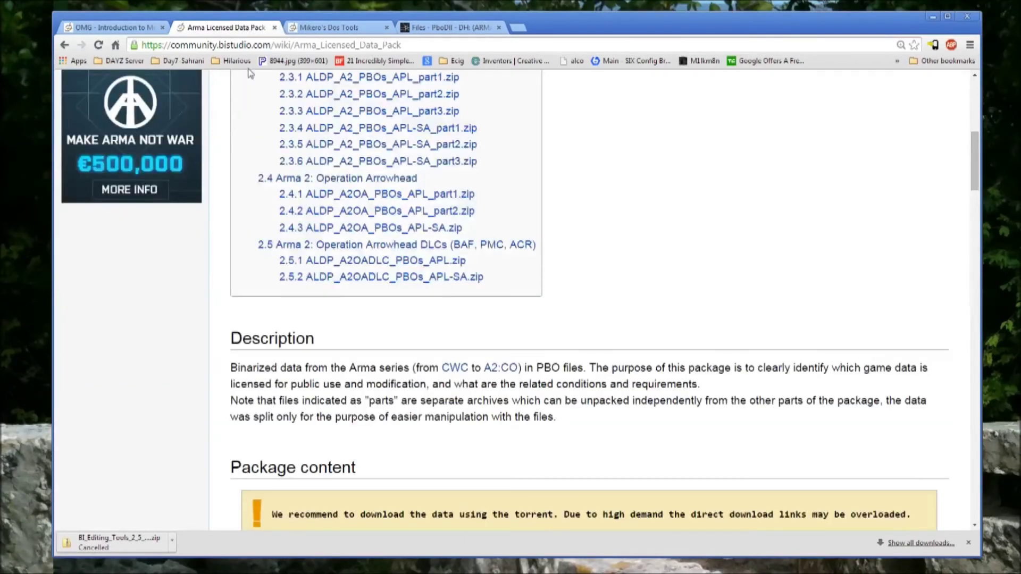
pyautogui.click(275, 27)
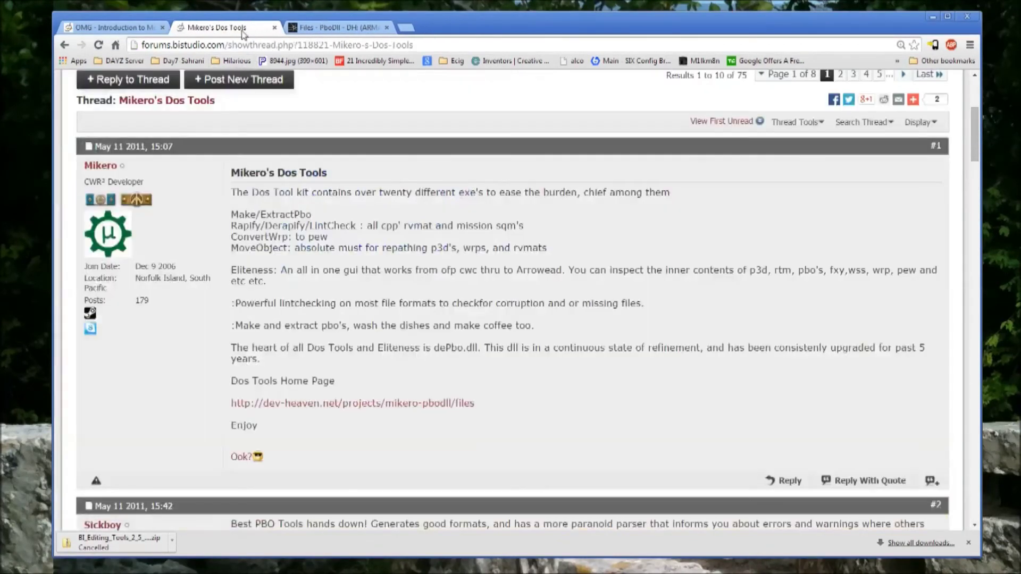
pyautogui.scroll(5, 218, 124)
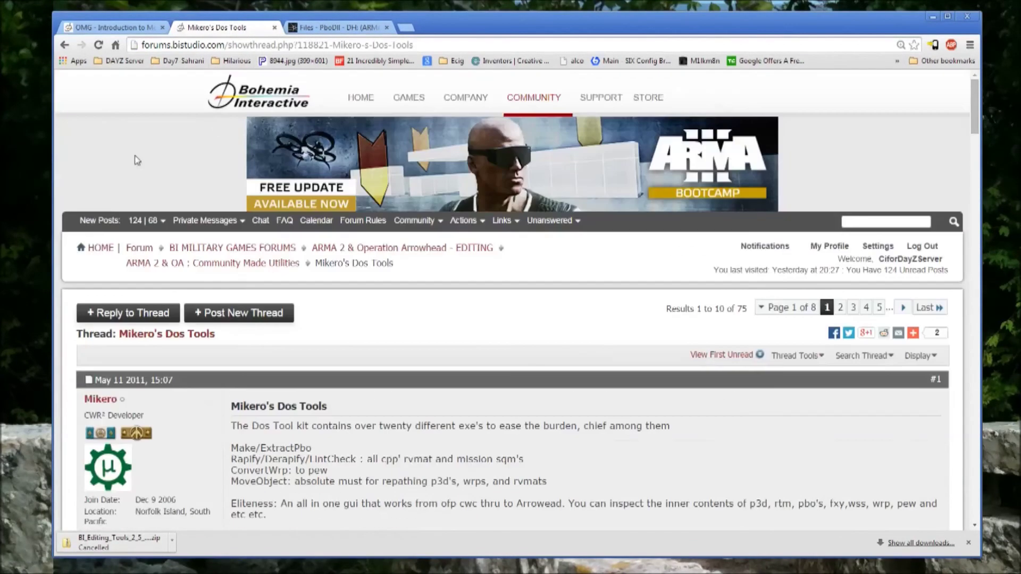
# Browse from the forum home into ARMA 3 - EDITING and its Modelling (O2) sub-forum, then back
pyautogui.click(101, 248)
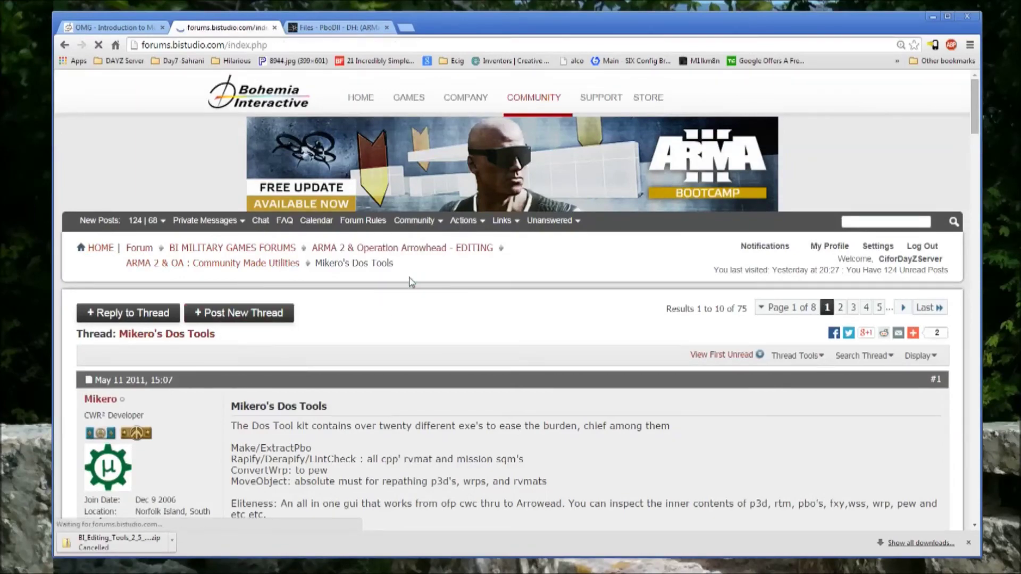
pyautogui.scroll(-7, 346, 269)
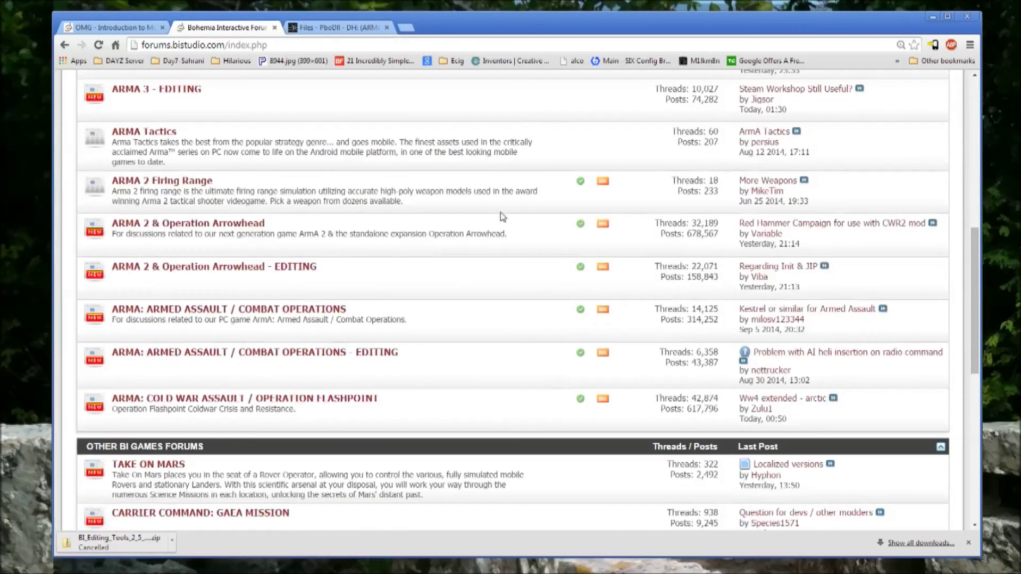
pyautogui.scroll(3, 293, 171)
pyautogui.click(169, 271)
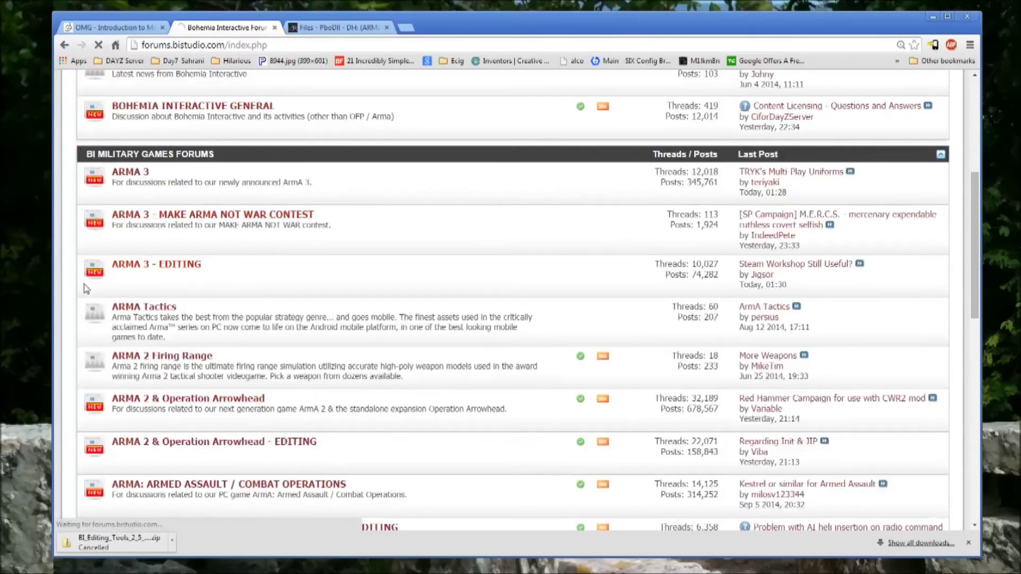
pyautogui.scroll(-3, 145, 329)
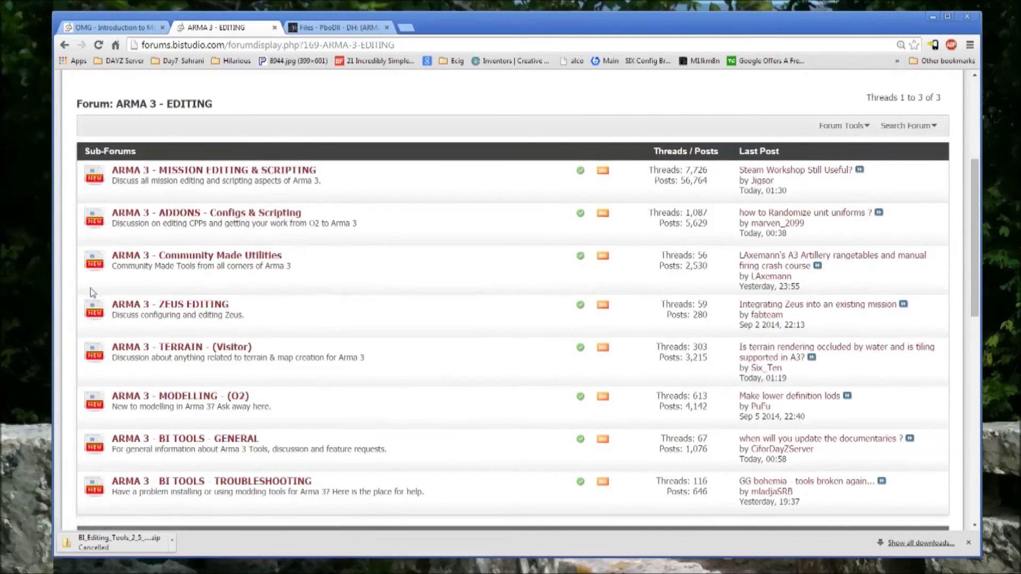
pyautogui.click(168, 269)
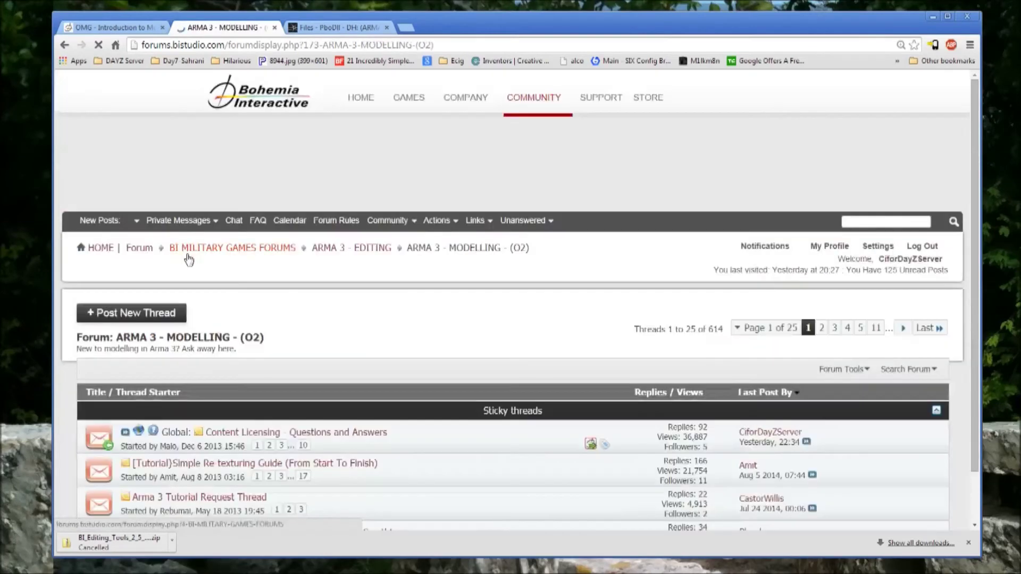
pyautogui.scroll(-5, 165, 277)
pyautogui.scroll(-2, 160, 274)
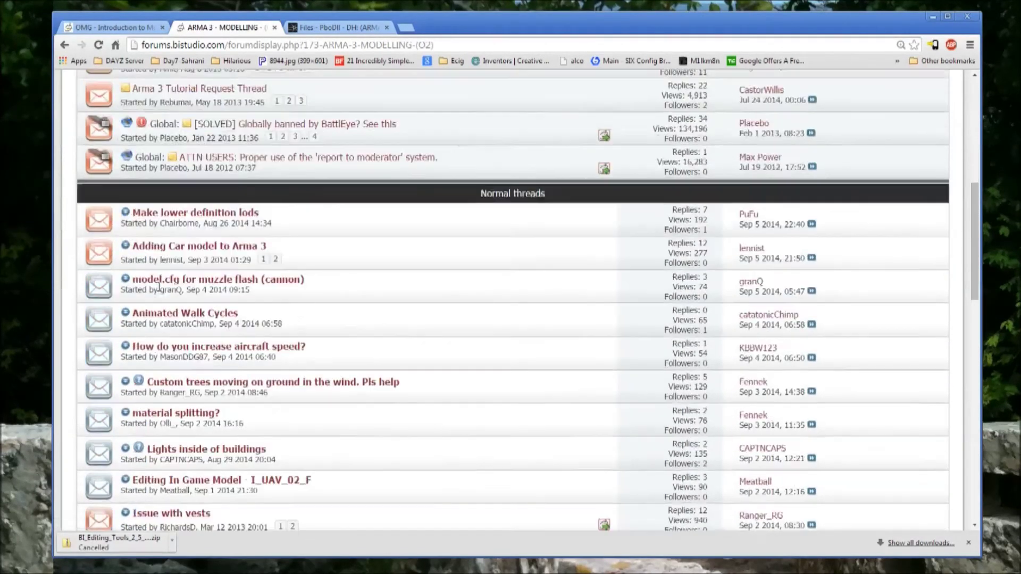
pyautogui.scroll(2, 160, 274)
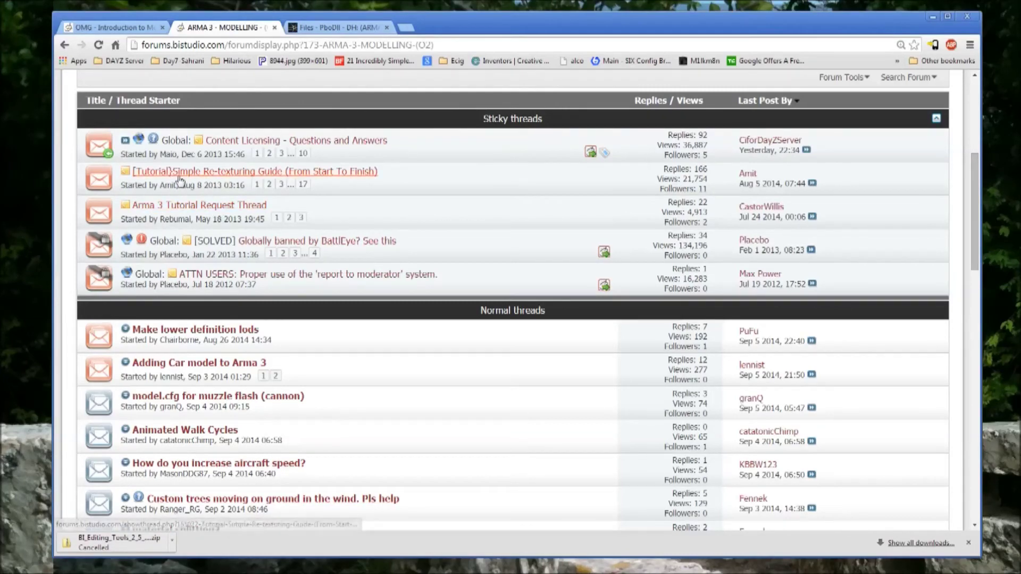
pyautogui.scroll(-4, 215, 306)
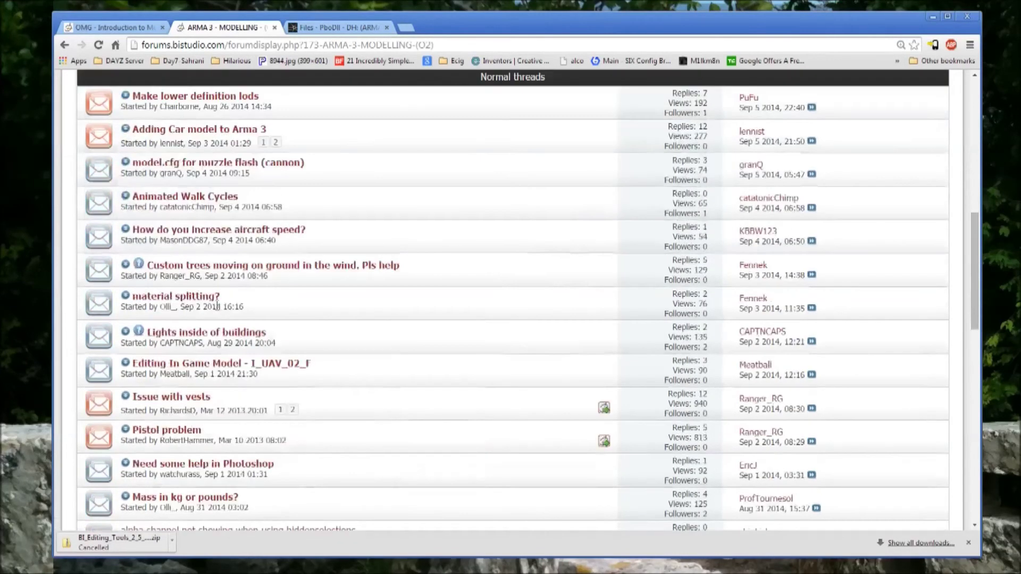
pyautogui.hotkey('alt', 'Left')
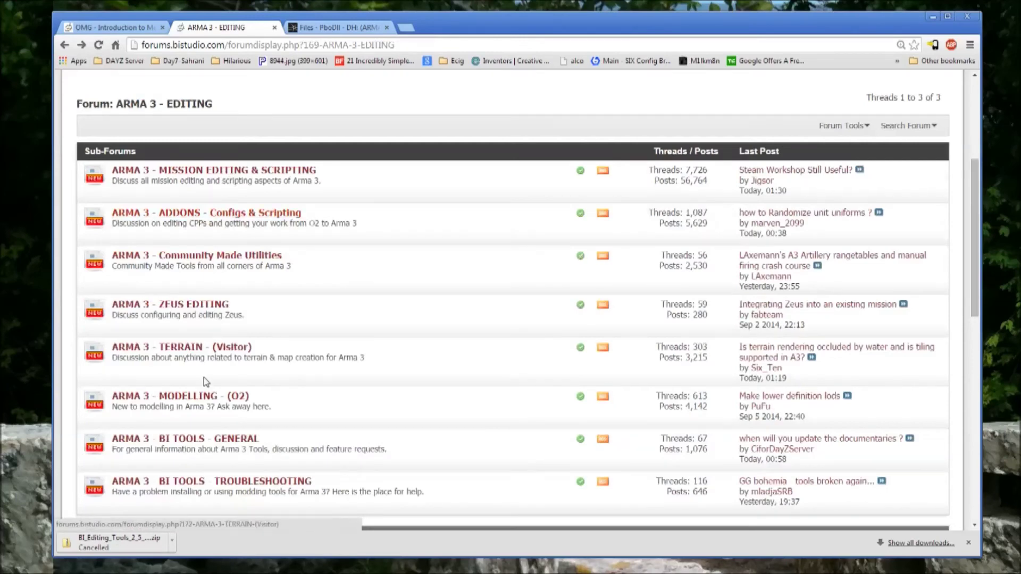
# Open the New Oxygen2 Install Guide thread in the ARMA 3 - BI TOOLS - GENERAL sub-forum
pyautogui.scroll(-1, 189, 420)
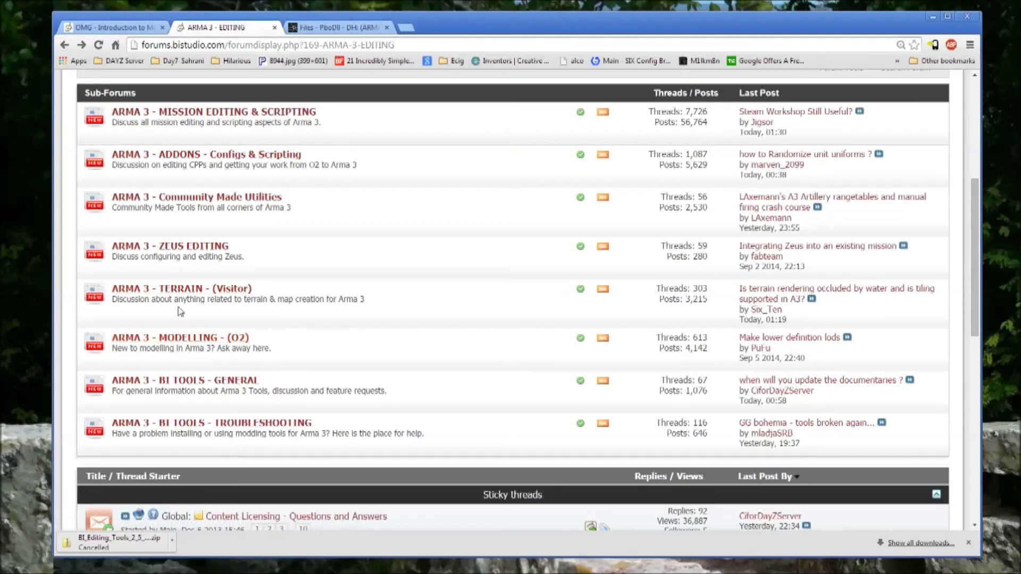
pyautogui.click(186, 381)
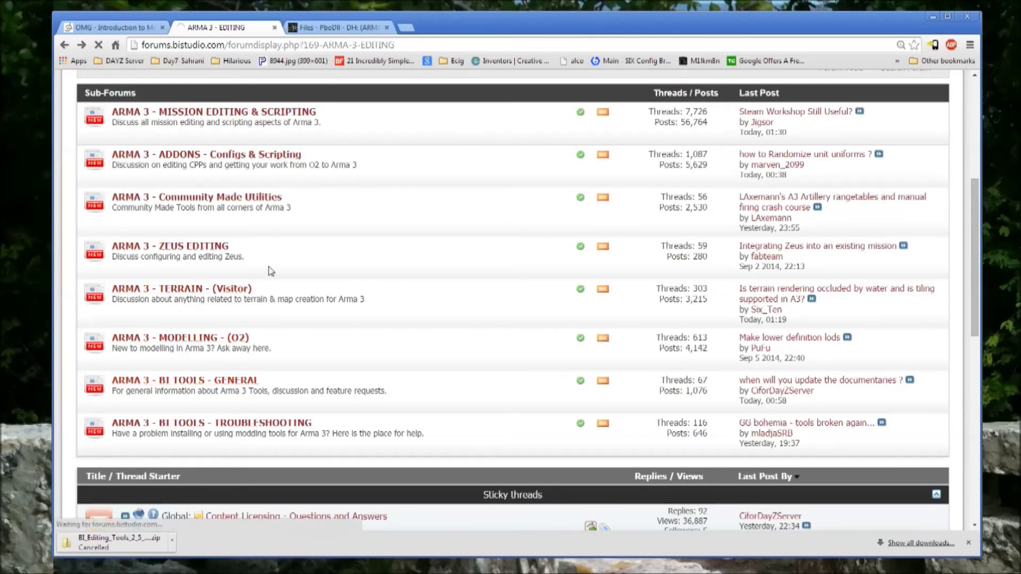
pyautogui.scroll(-6, 256, 297)
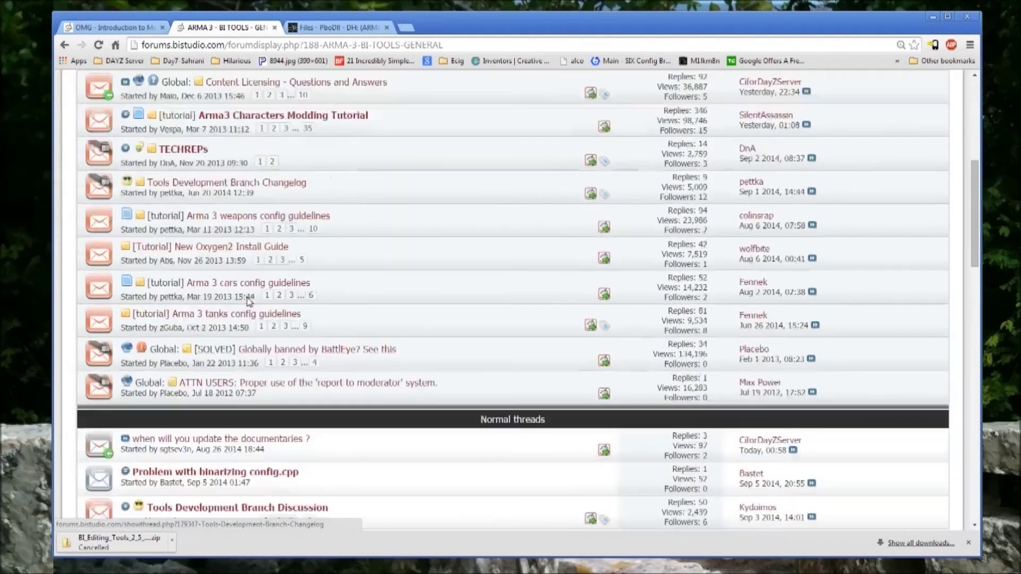
pyautogui.click(173, 246)
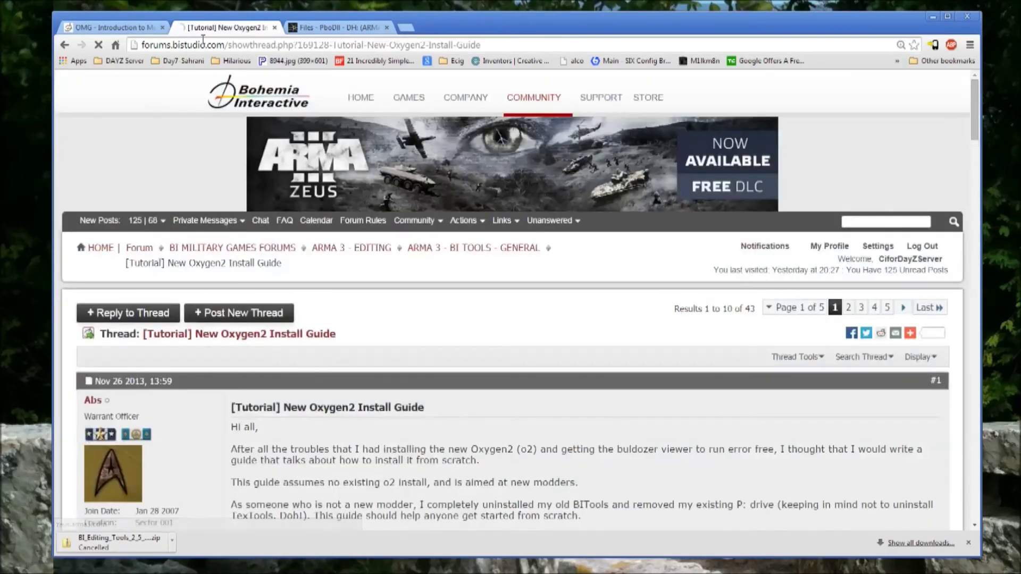
# Open the thread's o2 configuration tutorial link in a new tab
pyautogui.scroll(-3, 45, 279)
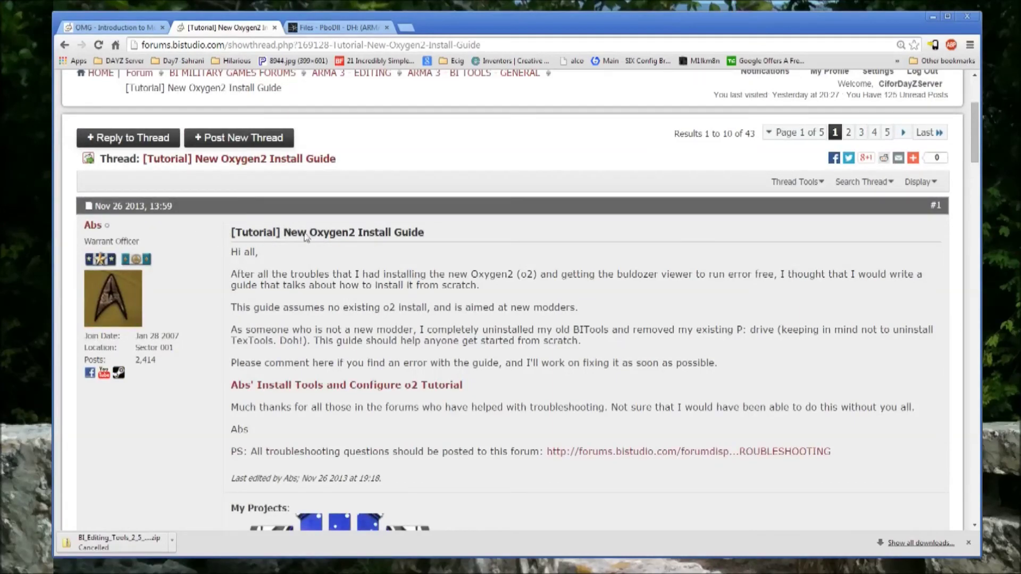
pyautogui.scroll(-3, 307, 238)
pyautogui.rightClick(331, 212)
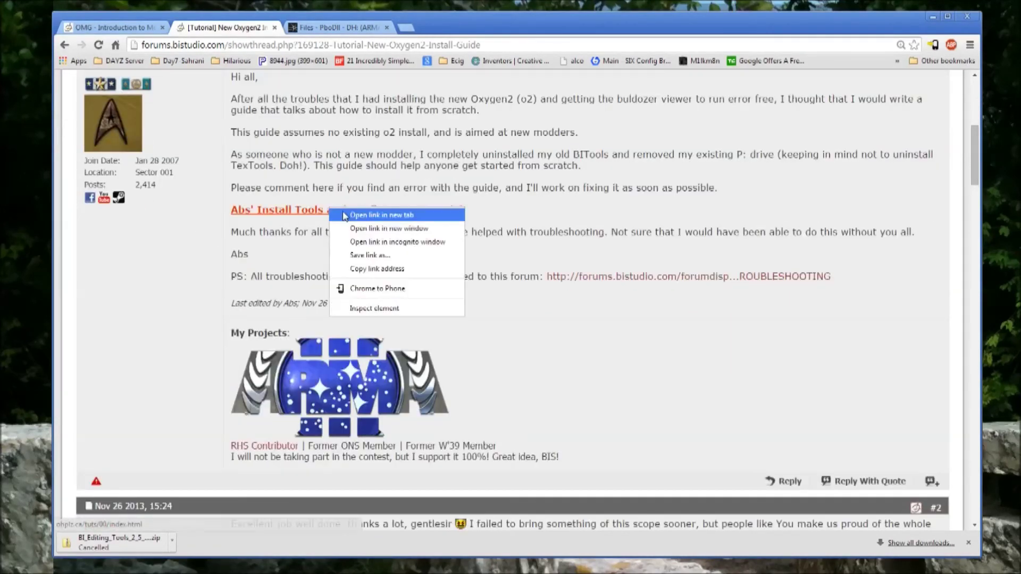
pyautogui.click(356, 215)
# Read the Some More Prep Work section of the ohplz.ca o2 tutorial
pyautogui.click(420, 25)
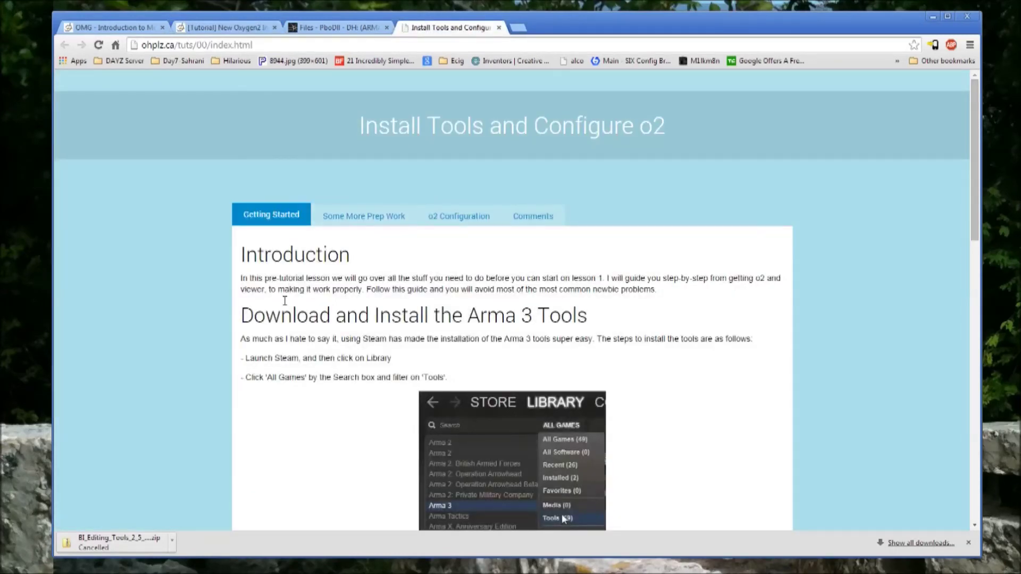
pyautogui.scroll(-15, 332, 324)
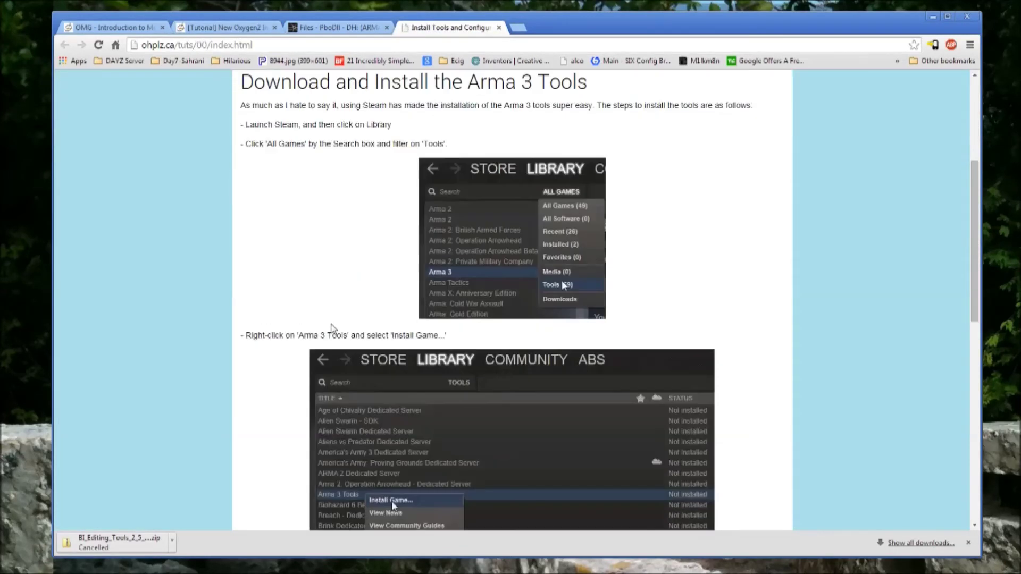
pyautogui.scroll(1, 289, 317)
pyautogui.scroll(15, 306, 360)
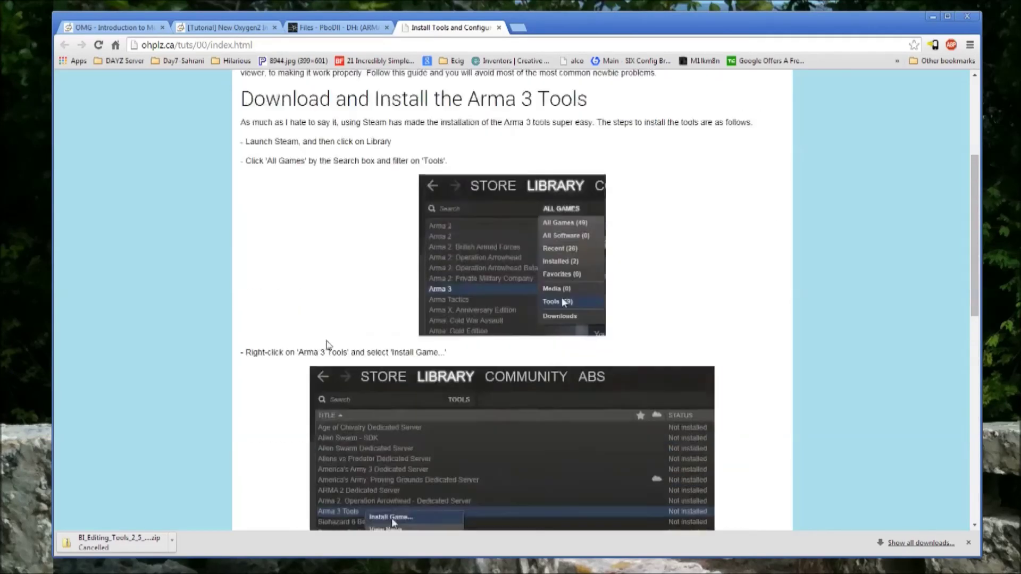
pyautogui.click(332, 215)
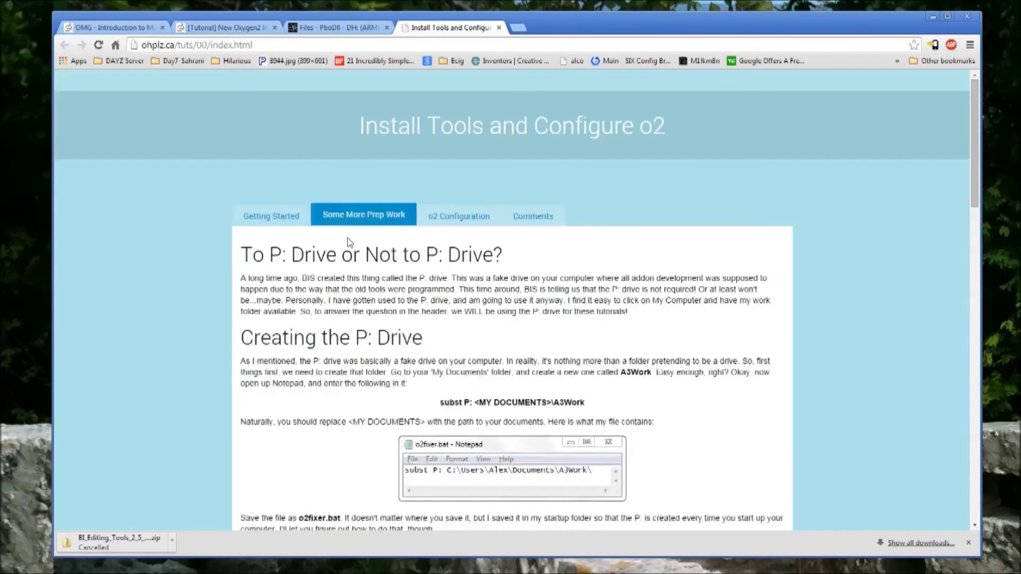
pyautogui.scroll(-1, 249, 294)
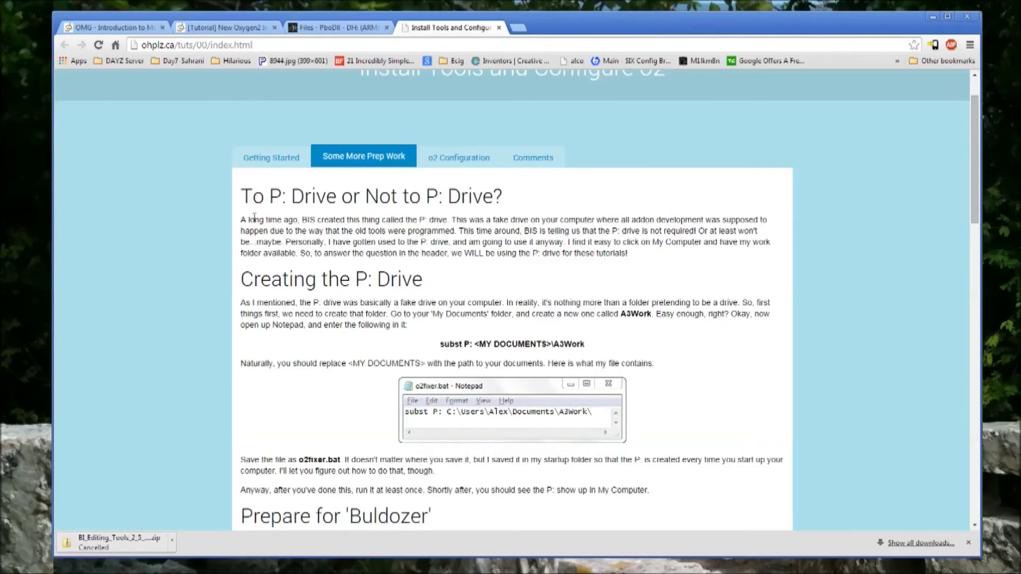
pyautogui.scroll(-6, 432, 319)
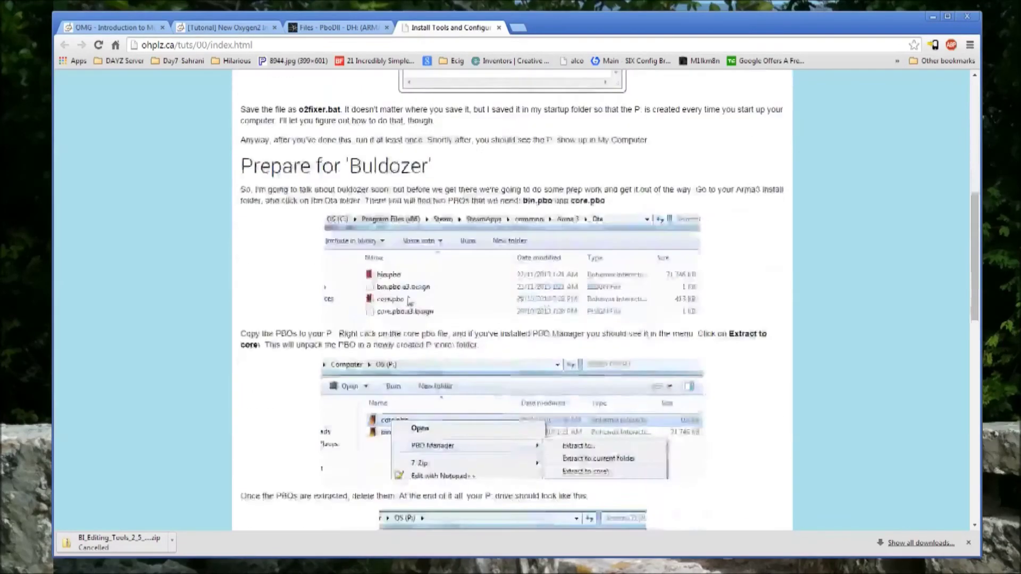
pyautogui.scroll(-2, 223, 311)
pyautogui.scroll(-1, 223, 313)
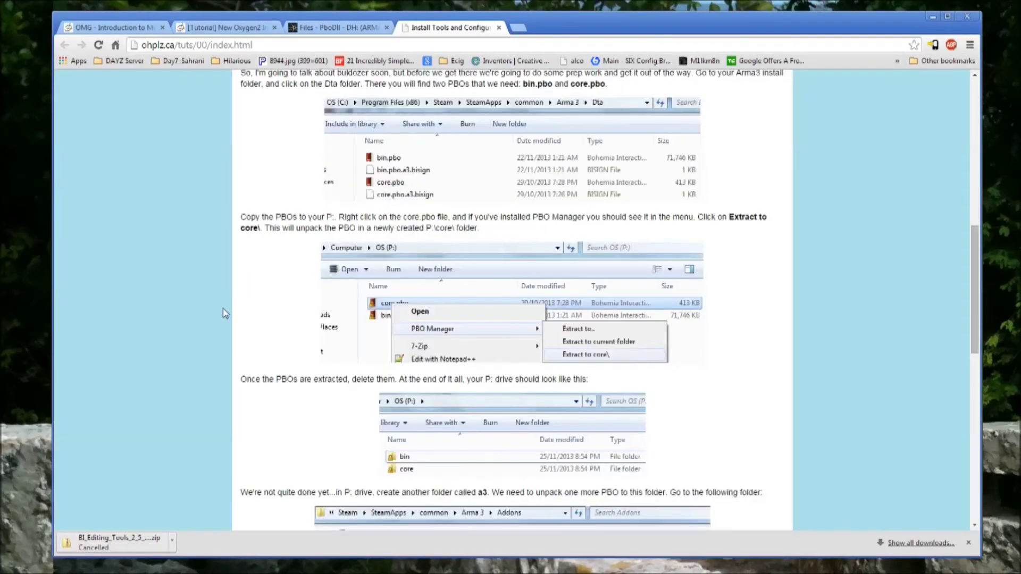
pyautogui.scroll(7, 235, 305)
pyautogui.scroll(-5, 309, 197)
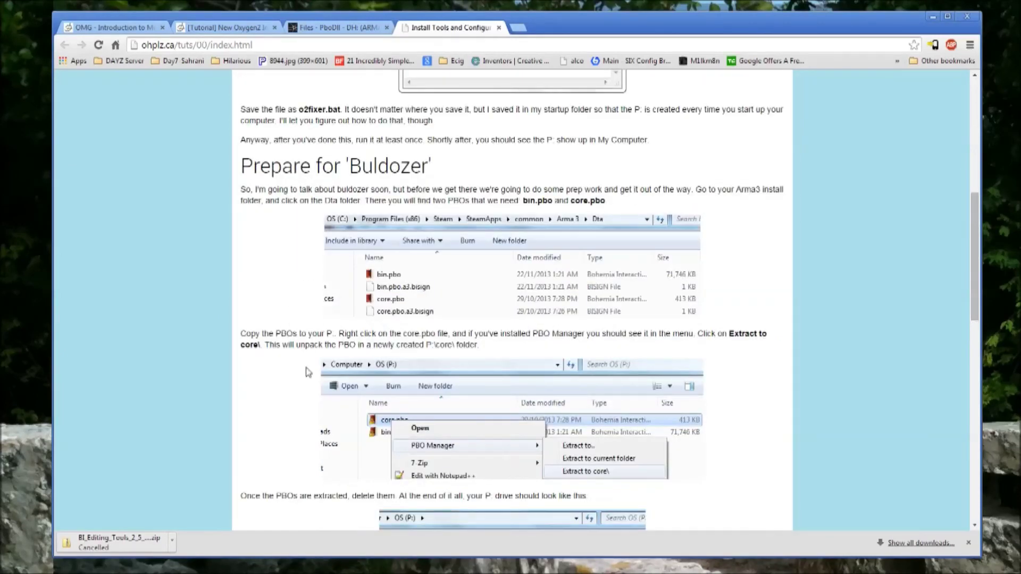
pyautogui.scroll(-12, 323, 462)
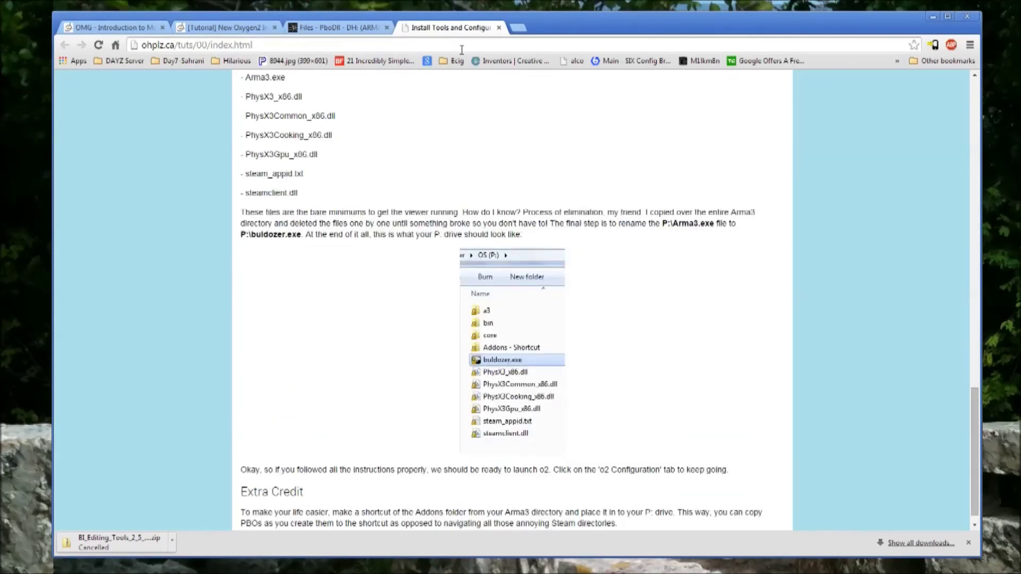
# Review the Mikero's tools PboDll Files tab, close it, and show the o2 Configuration section
pyautogui.click(345, 27)
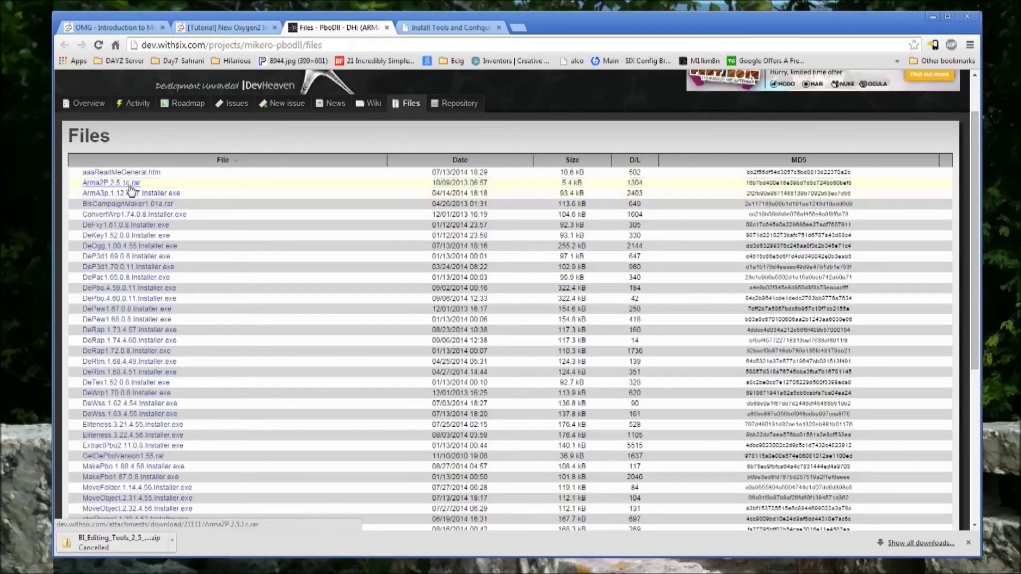
pyautogui.click(388, 28)
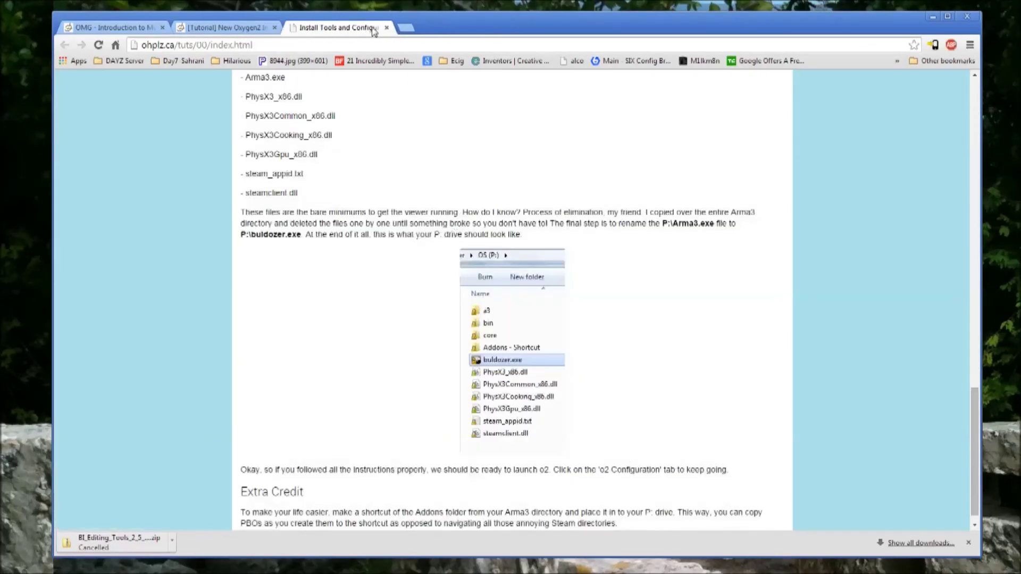
pyautogui.scroll(10, 511, 141)
pyautogui.scroll(8, 511, 141)
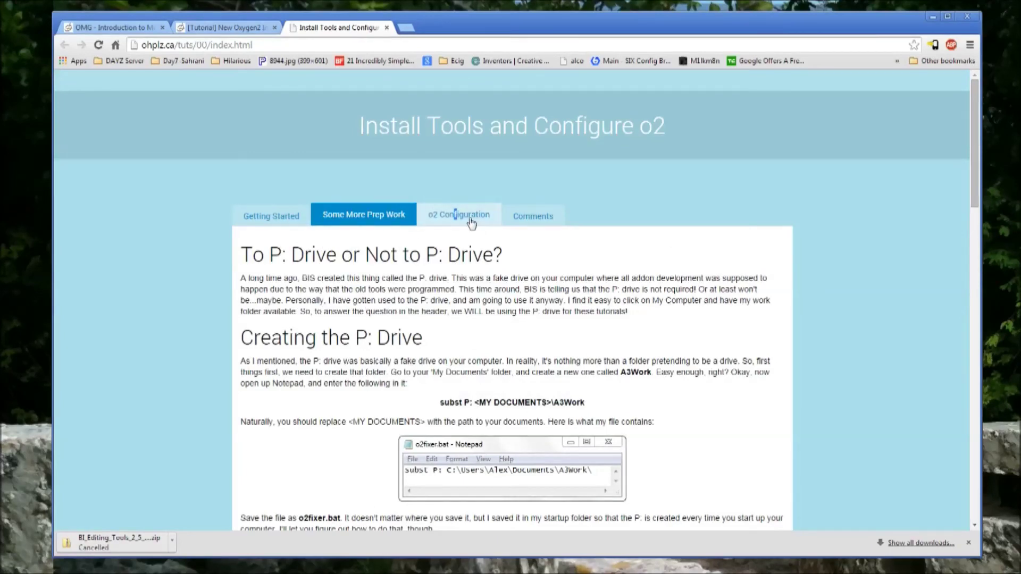
pyautogui.click(449, 218)
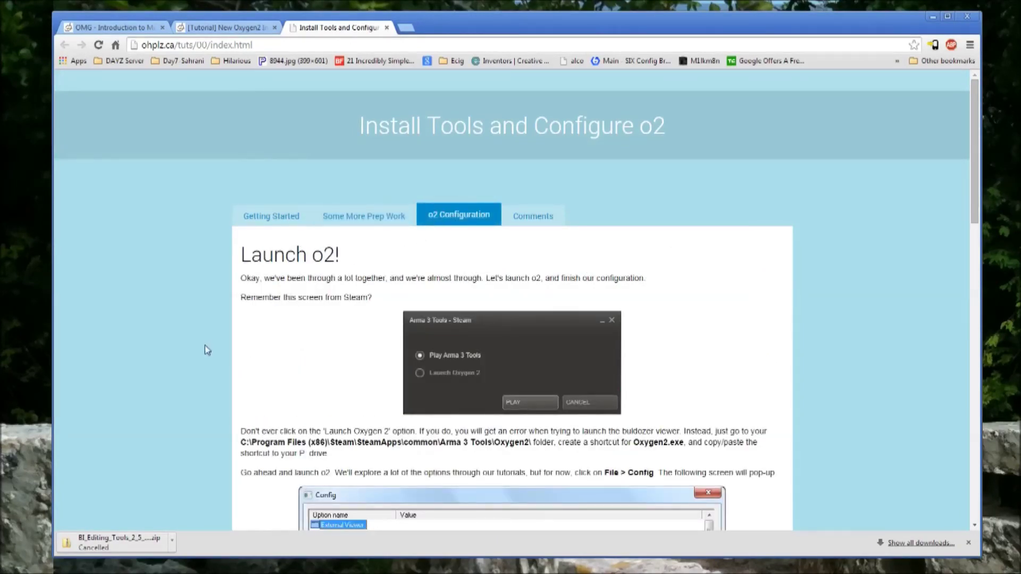
# Read through the 'Launch o2!' configuration instructions
pyautogui.scroll(-3, 205, 319)
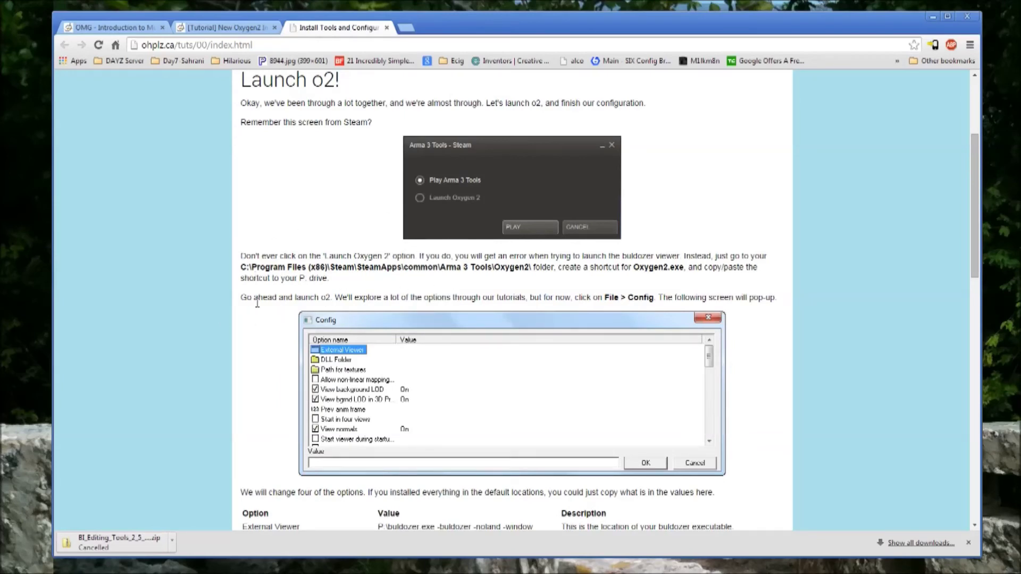
pyautogui.scroll(-2, 273, 311)
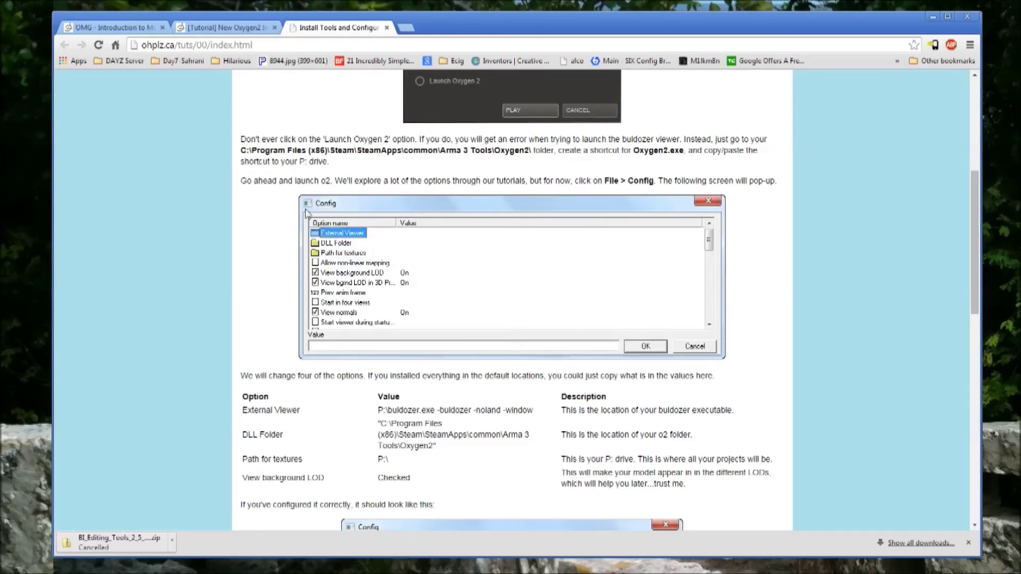
pyautogui.scroll(-1, 264, 296)
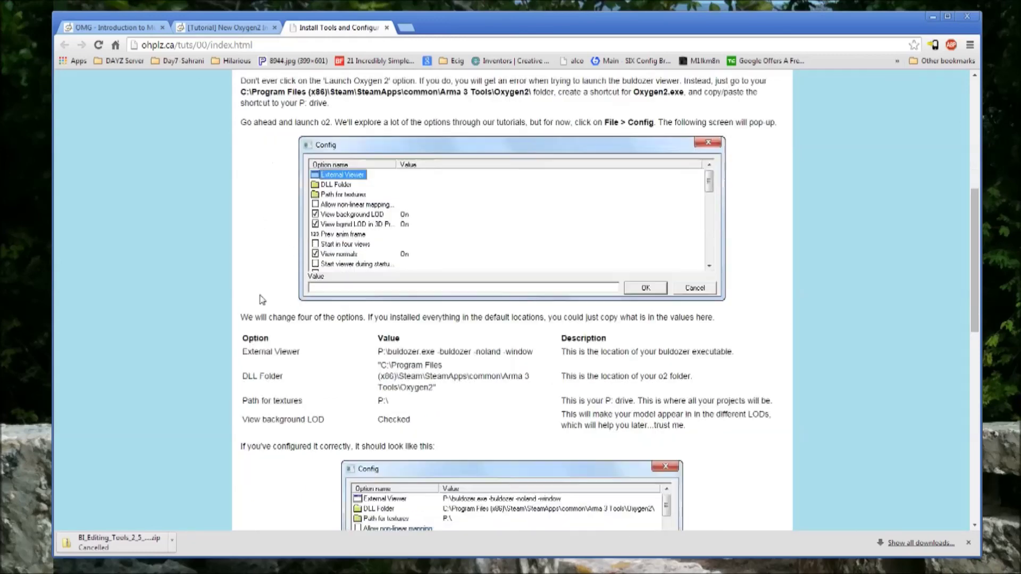
pyautogui.scroll(7, 285, 292)
pyautogui.scroll(-7, 250, 332)
pyautogui.scroll(-9, 244, 329)
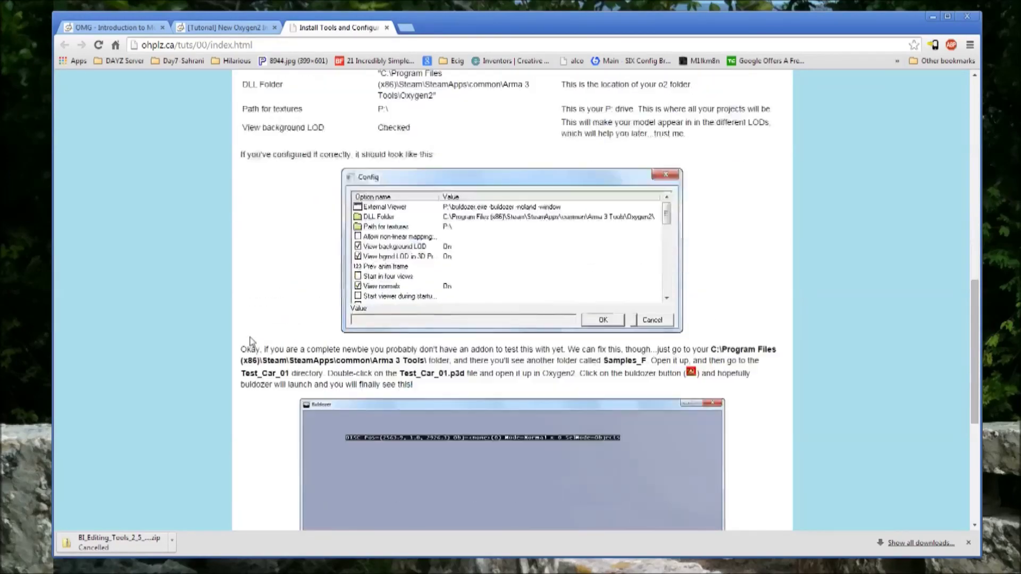
pyautogui.scroll(-1, 273, 360)
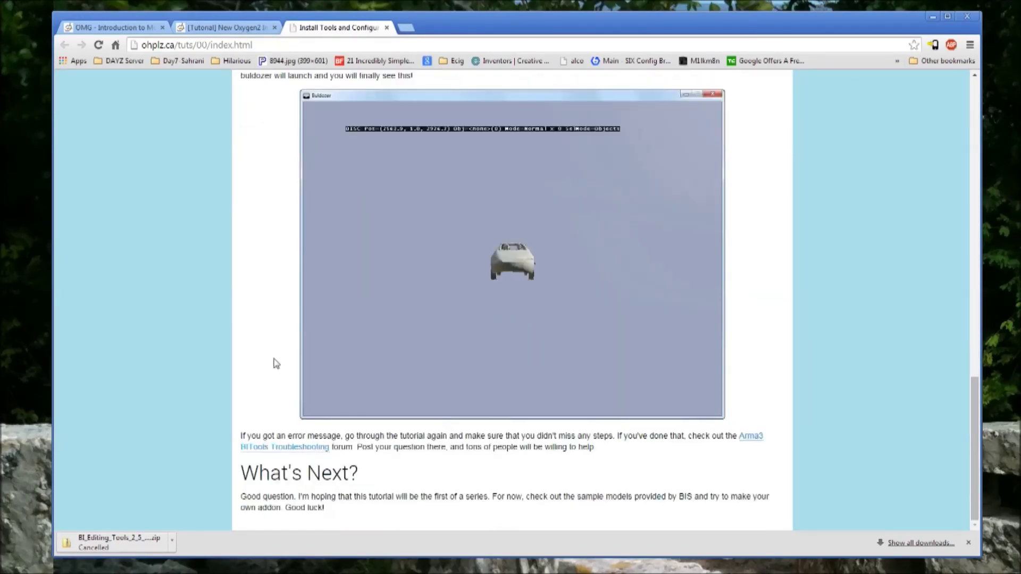
pyautogui.scroll(10, 458, 287)
pyautogui.scroll(1, 458, 288)
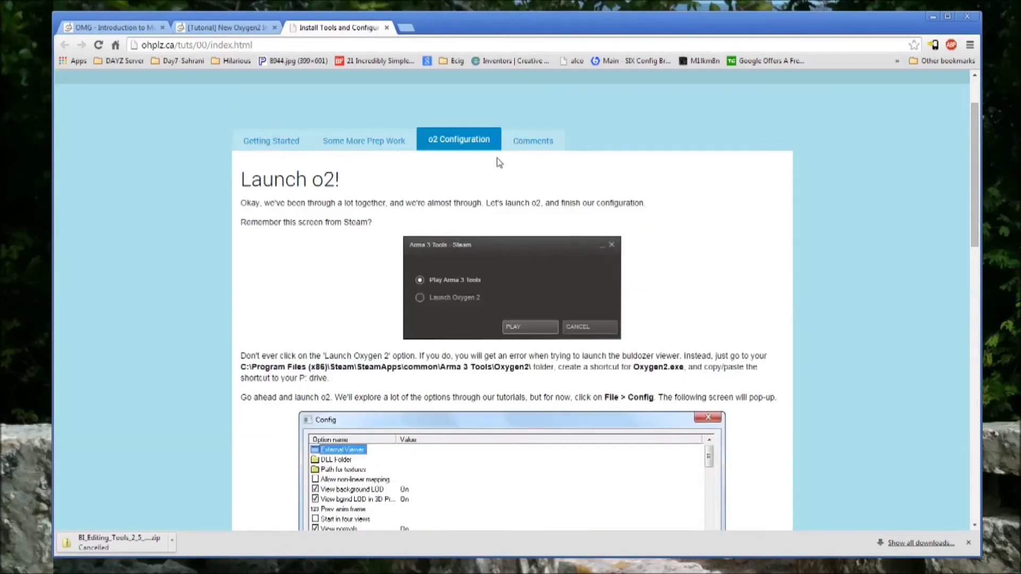
# Glance at the tutorial's Comments, return to o2 Configuration, then go to the Oxygen2 guide thread tab
pyautogui.click(533, 142)
pyautogui.scroll(-3, 213, 348)
pyautogui.scroll(3, 223, 344)
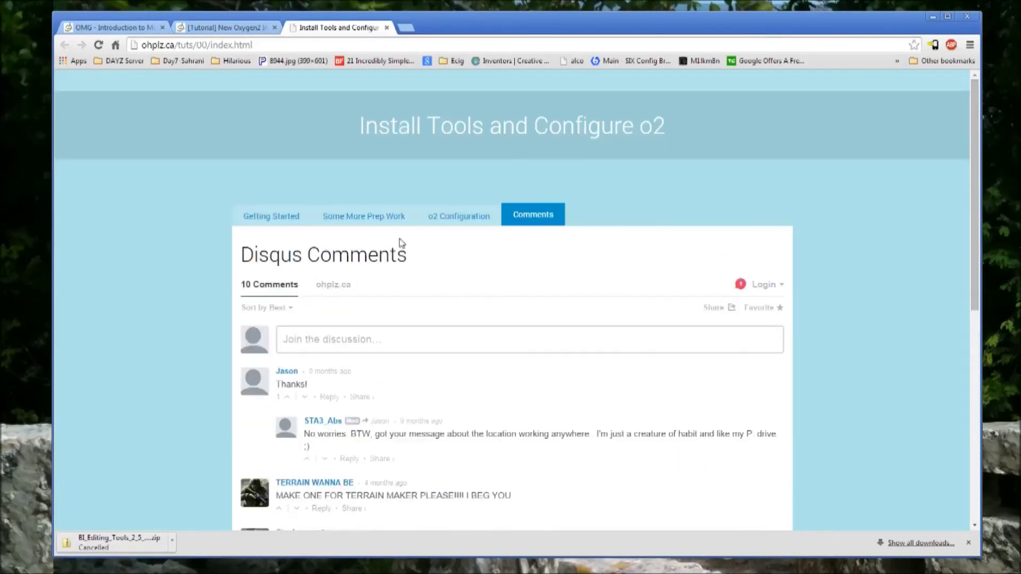
pyautogui.click(451, 216)
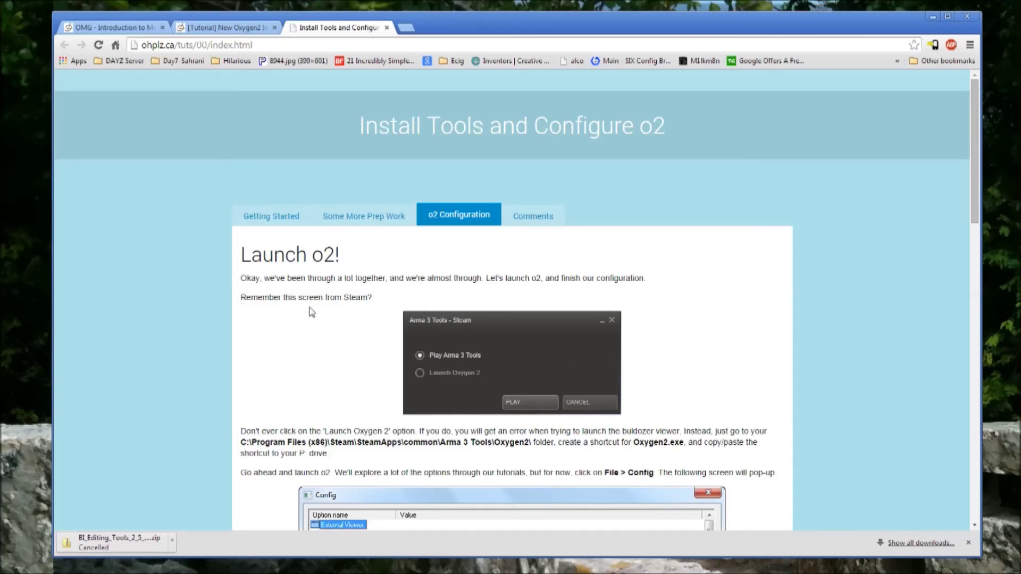
pyautogui.click(224, 28)
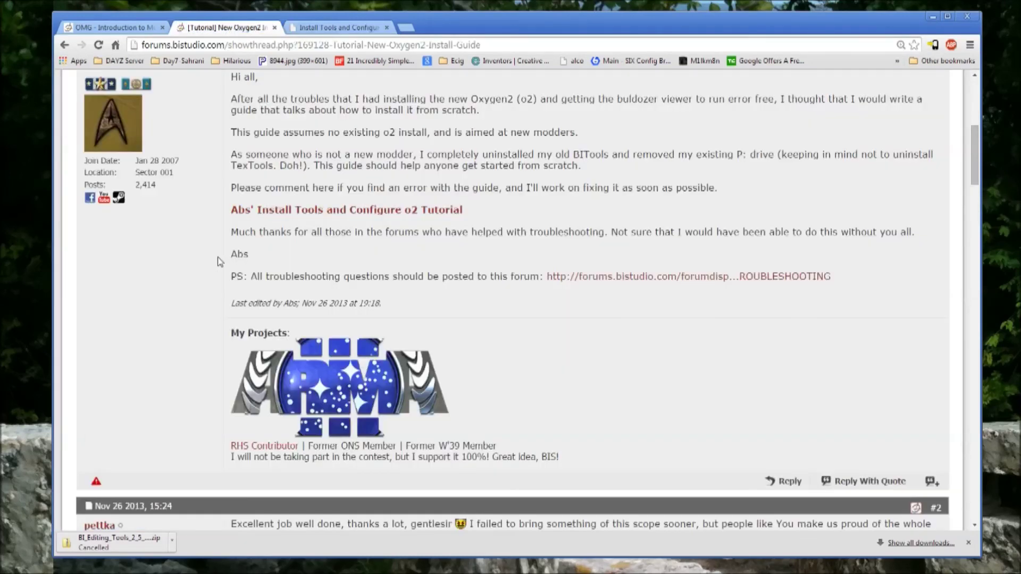
# In the OMG - Introduction thread, scroll to Donation Links and call up the last link's context menu
pyautogui.click(124, 28)
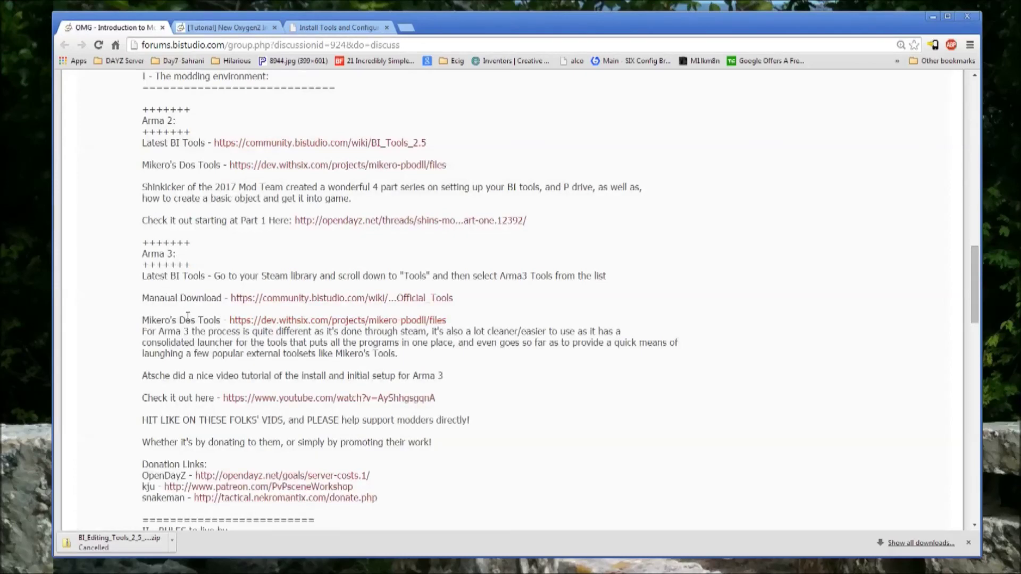
pyautogui.scroll(-2, 185, 337)
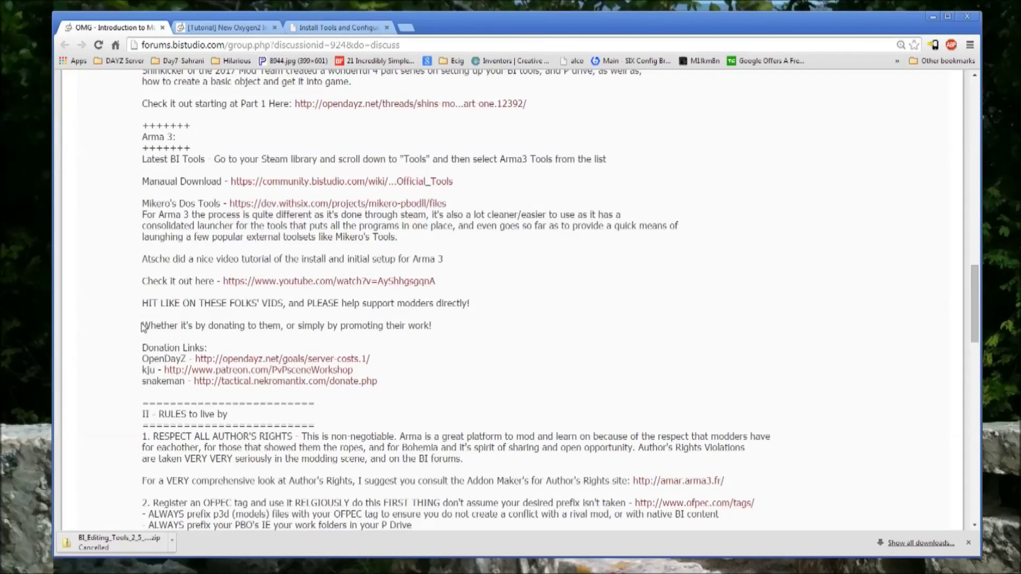
pyautogui.moveTo(141, 325); pyautogui.dragTo(185, 325)
pyautogui.scroll(-3, 224, 319)
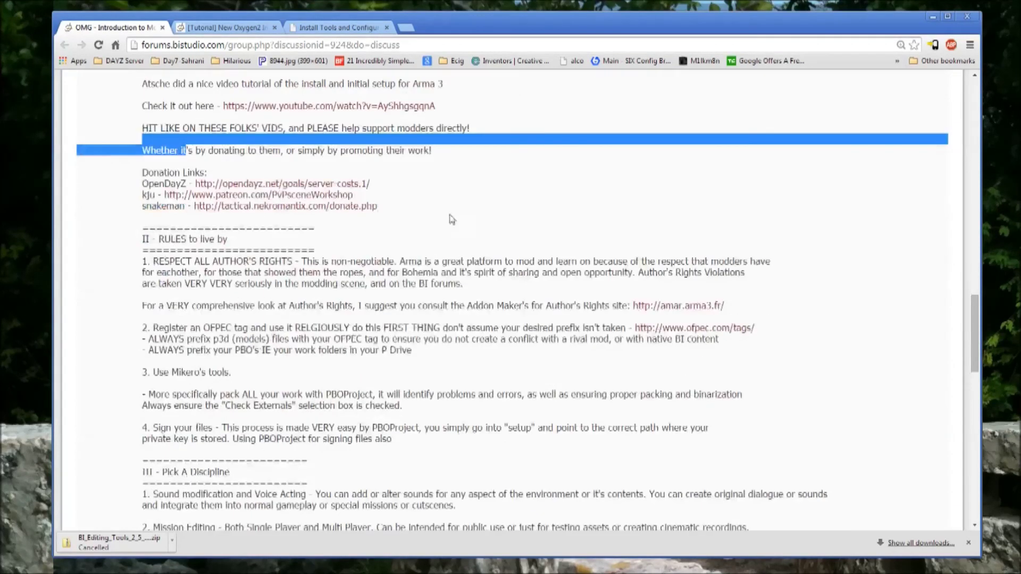
pyautogui.click(451, 219)
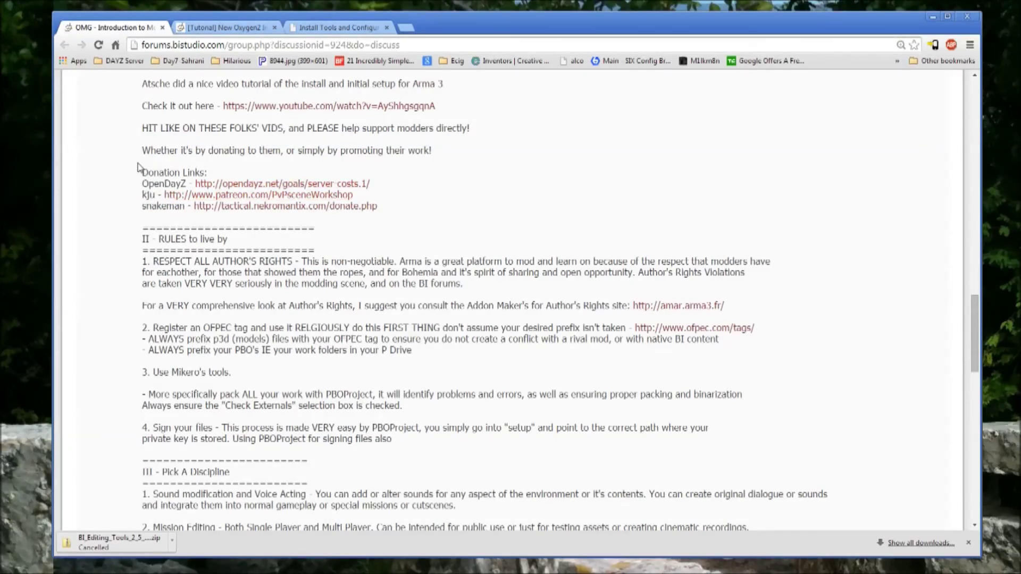
pyautogui.moveTo(137, 169); pyautogui.dragTo(178, 164)
pyautogui.click(225, 145)
pyautogui.rightClick(222, 207)
# Open the last donation link in a new tab, view the PMC Tactical page, then close it
pyautogui.click(255, 211)
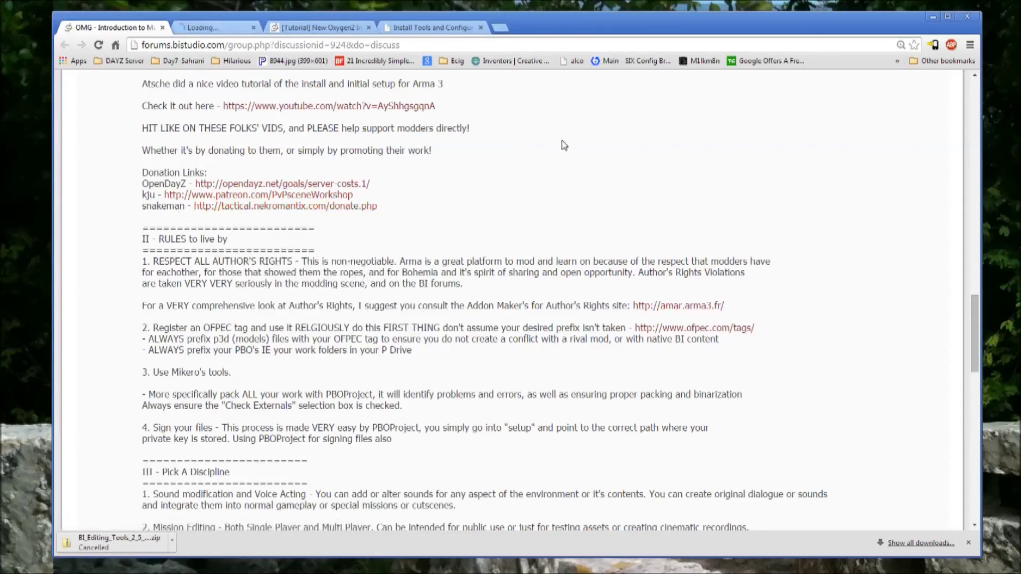
pyautogui.click(241, 26)
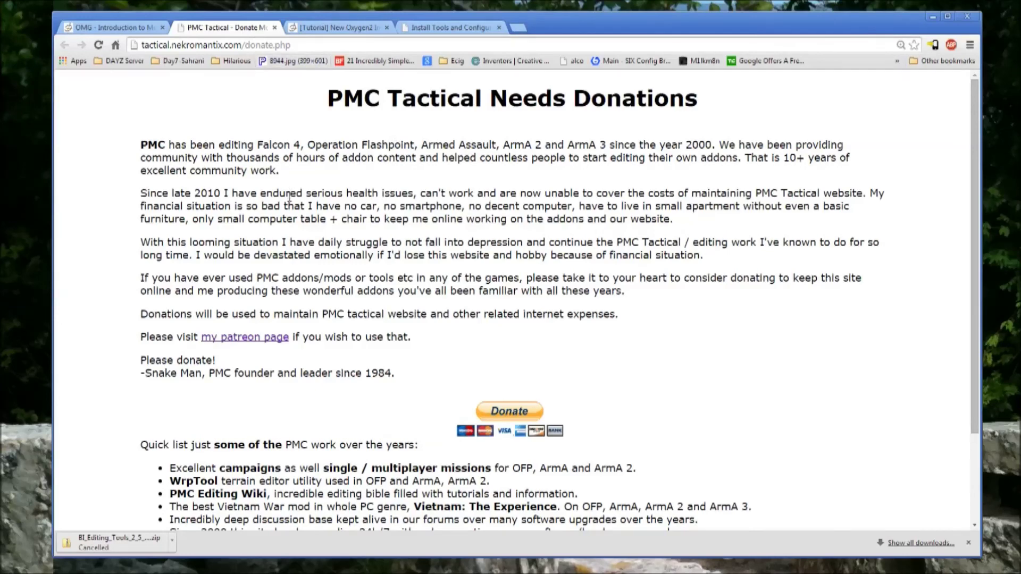
pyautogui.scroll(-3, 290, 198)
pyautogui.scroll(3, 291, 198)
pyautogui.click(274, 27)
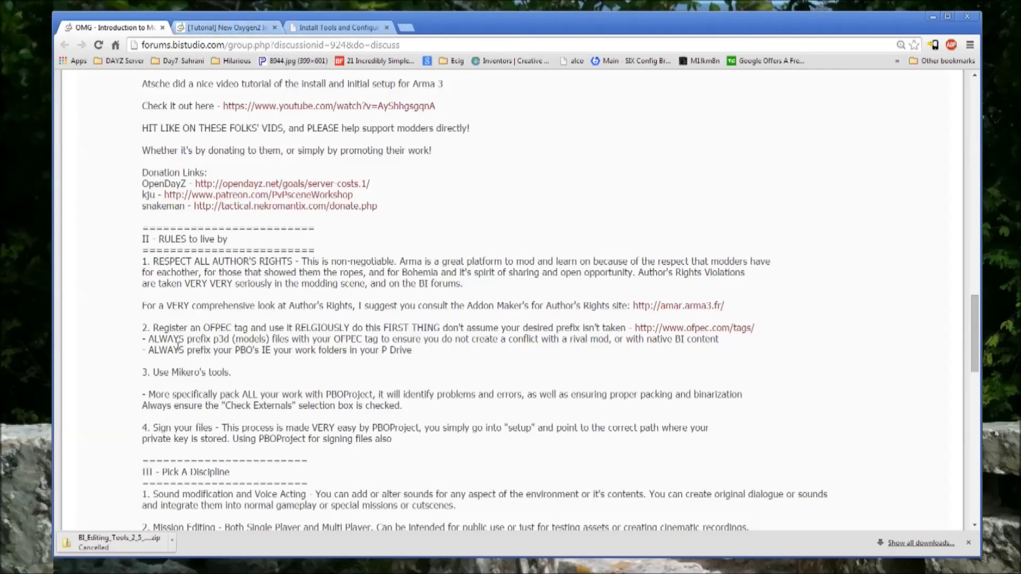
pyautogui.scroll(-1, 129, 266)
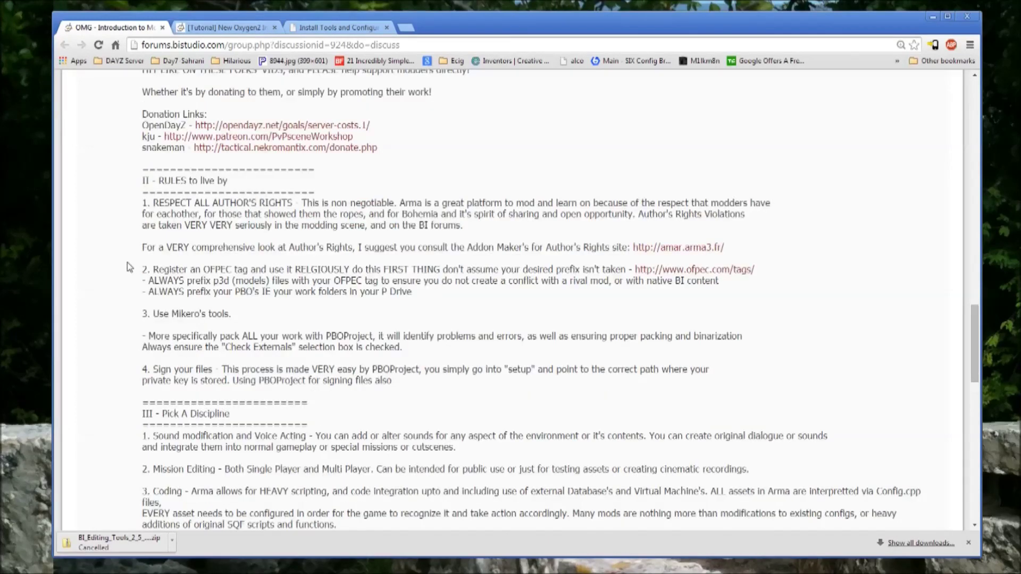